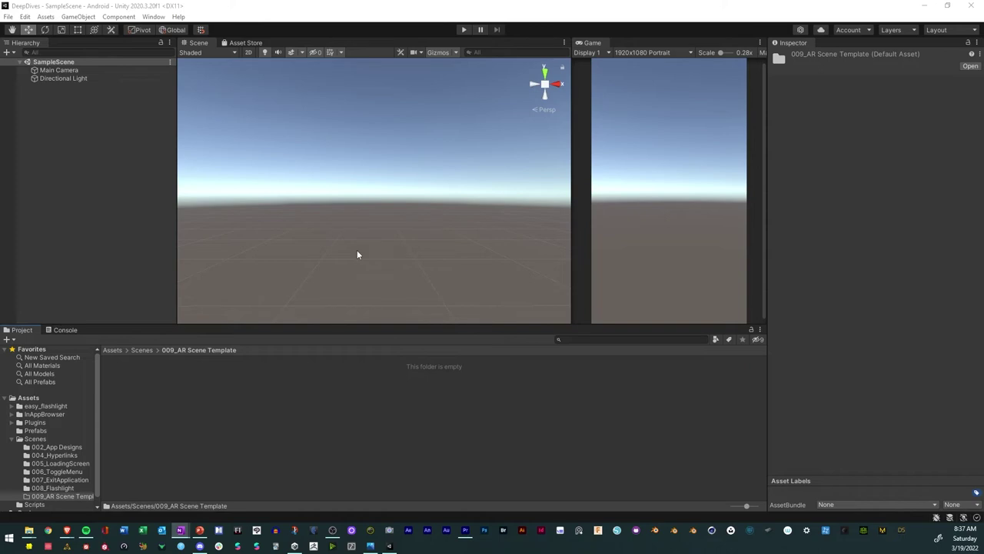
# Create a new scene asset named 'AR Template' in the 009_AR Scene Template folder.
pyautogui.rightClick(193, 424)
pyautogui.moveTo(254, 152)
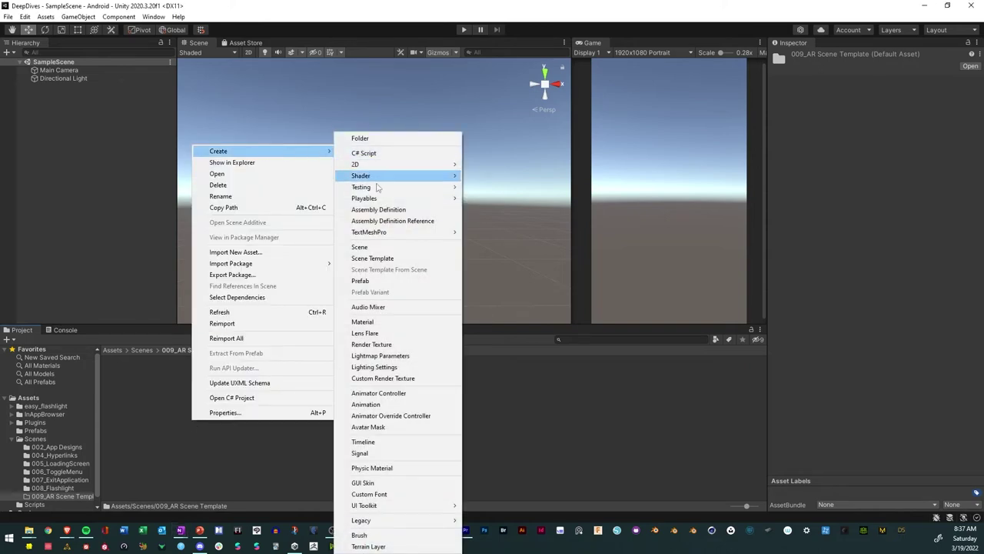
pyautogui.click(387, 246)
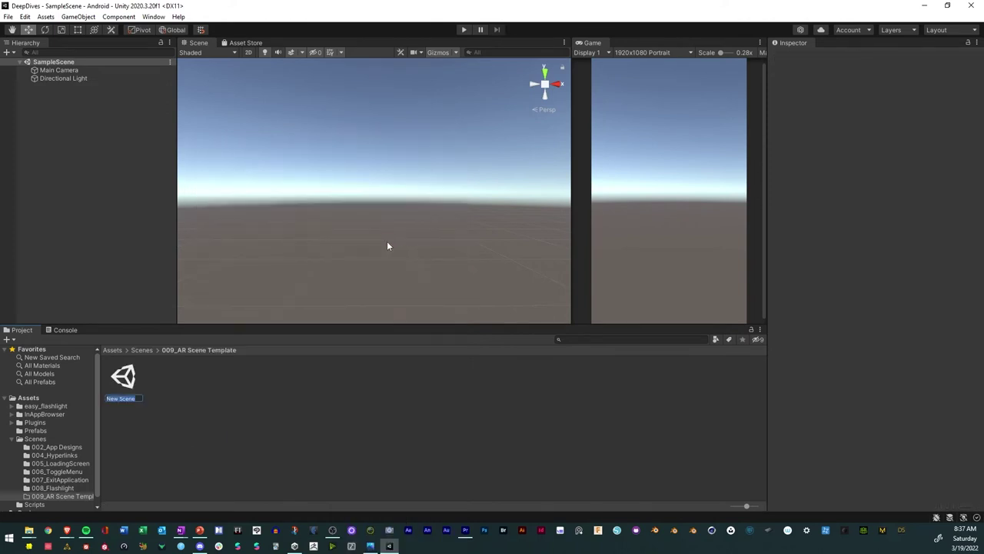
pyautogui.write('AR Template')
pyautogui.press('Return')
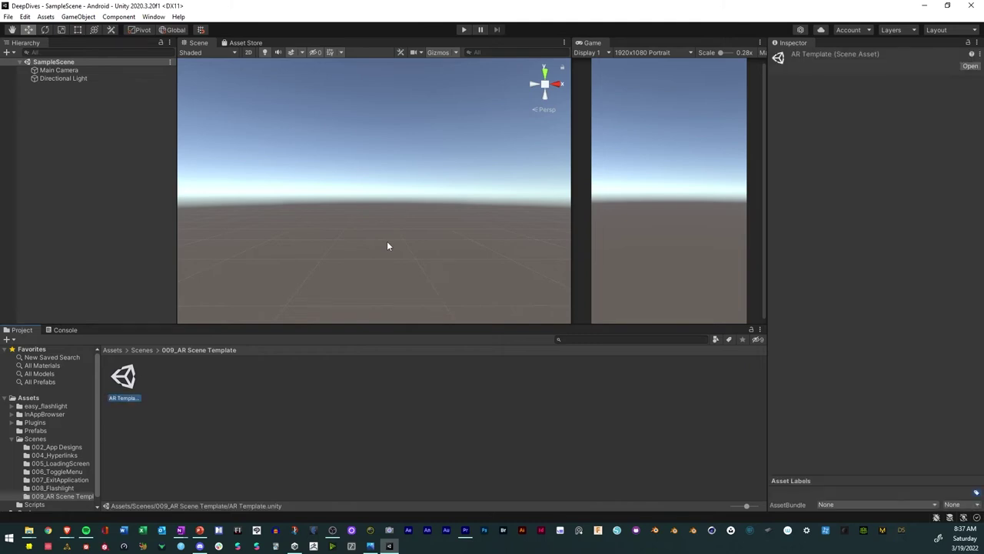
# Open the AR Template scene, then go to the Vuforia site in the browser.
pyautogui.doubleClick(124, 378)
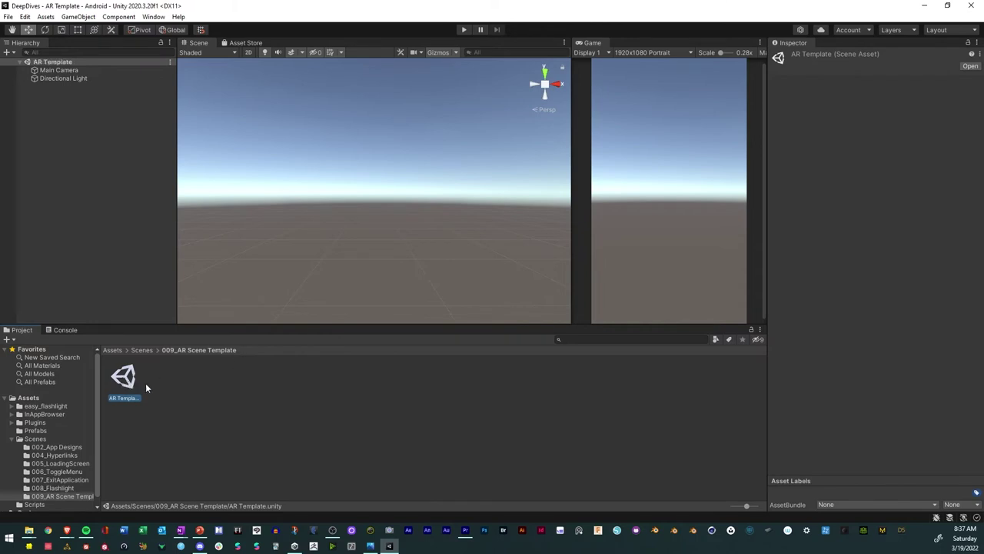
pyautogui.click(178, 387)
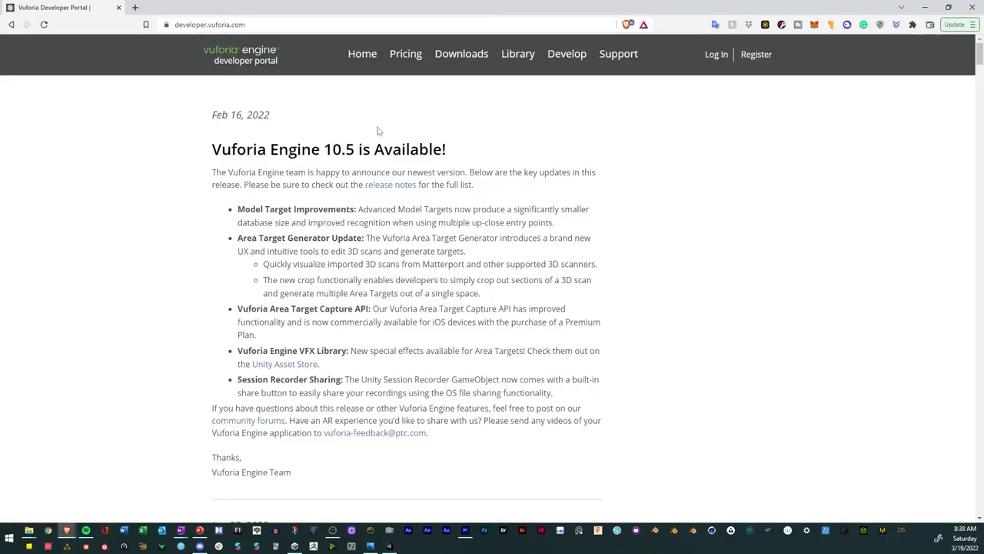
pyautogui.click(67, 530)
# Choose the Vuforia Unity package on the Downloads page and log in with saved credentials.
pyautogui.click(461, 55)
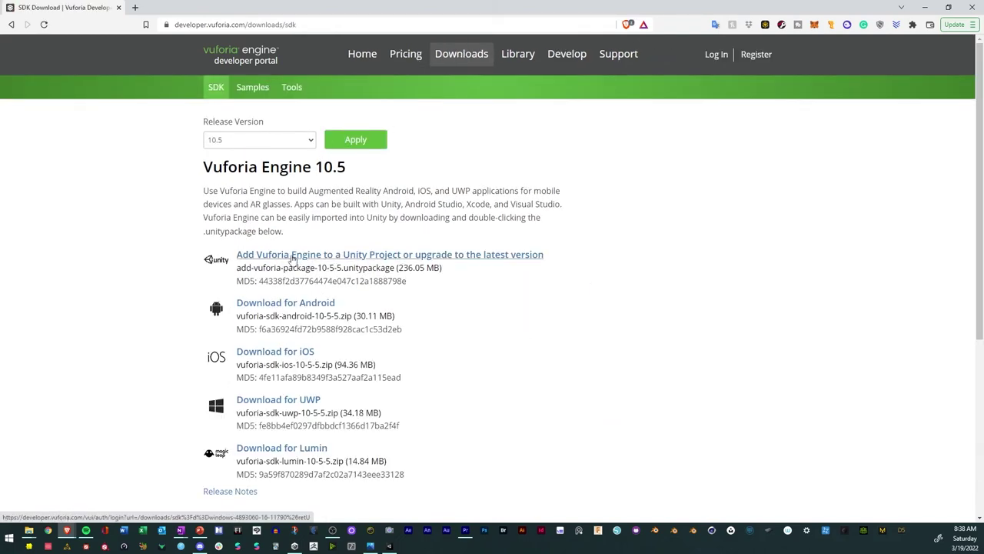
pyautogui.click(292, 260)
pyautogui.click(467, 197)
pyautogui.click(478, 224)
pyautogui.click(487, 325)
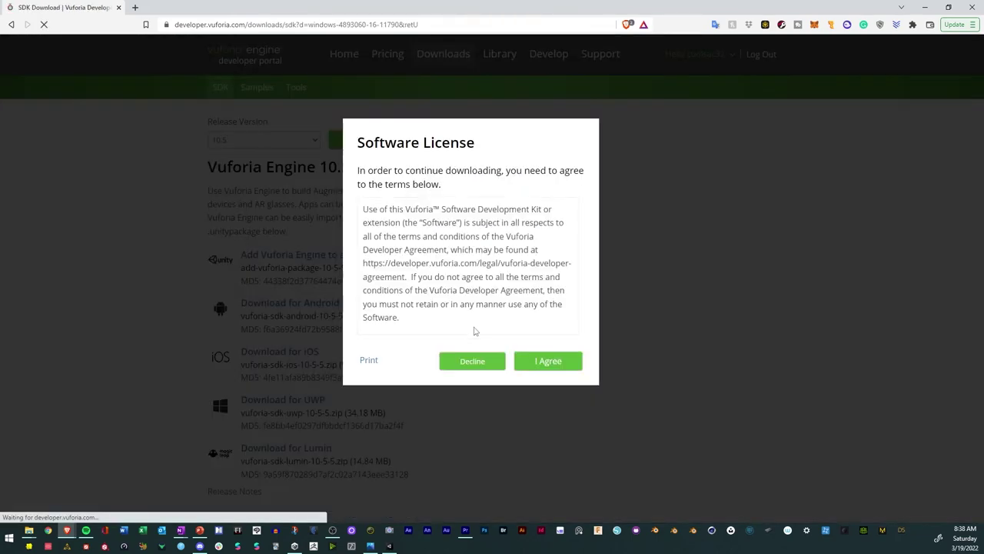
# Accept the license terms and save add-vuforia-package-10-5-5.unitypackage, then return to Unity.
pyautogui.click(563, 364)
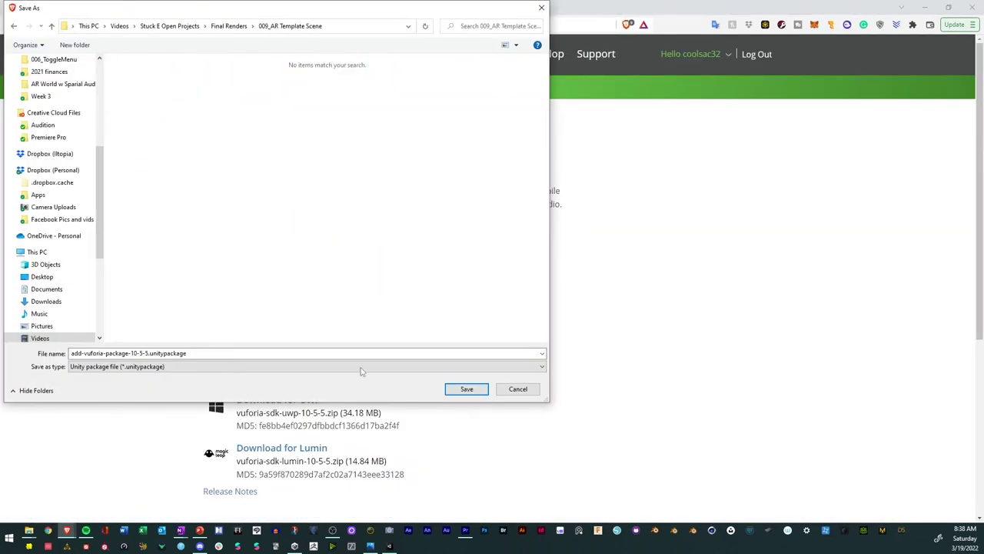
pyautogui.click(465, 390)
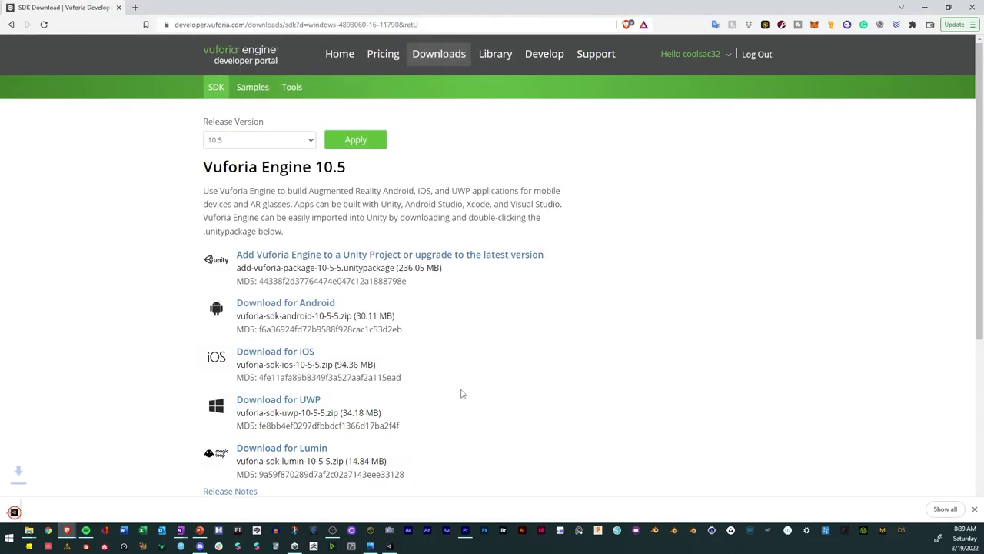
pyautogui.click(371, 545)
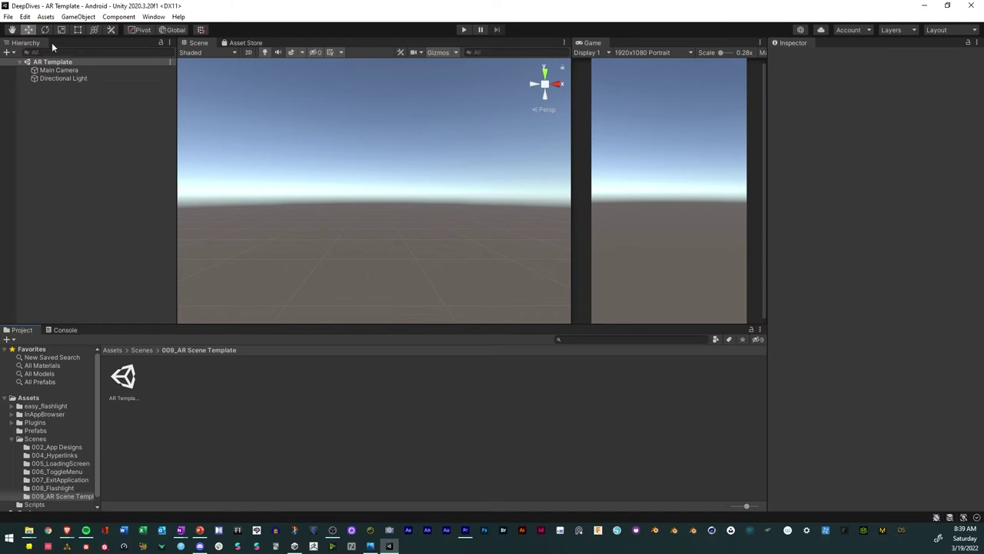
# Start a custom package import and browse to the 009_AR Template Scene folder.
pyautogui.click(31, 17)
pyautogui.moveTo(37, 18)
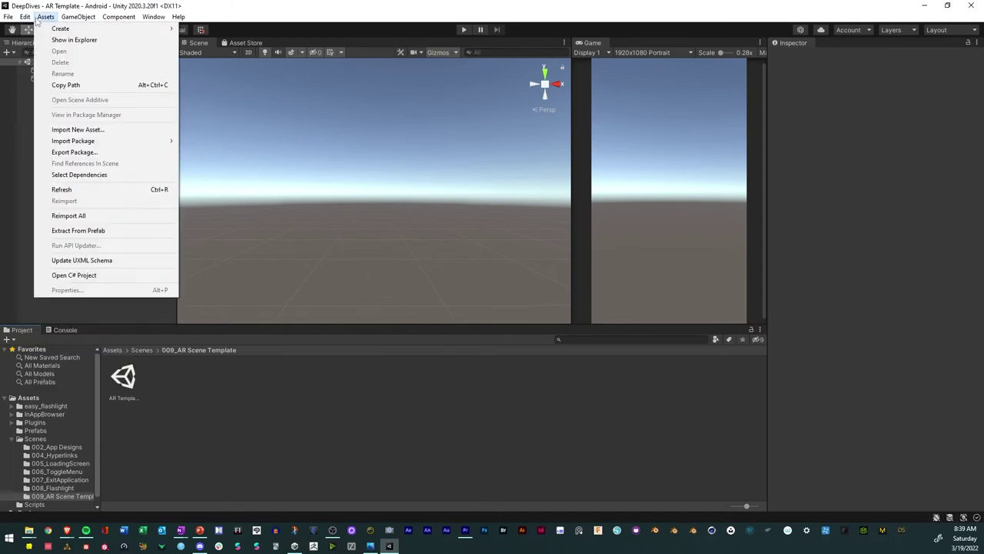
pyautogui.moveTo(134, 144)
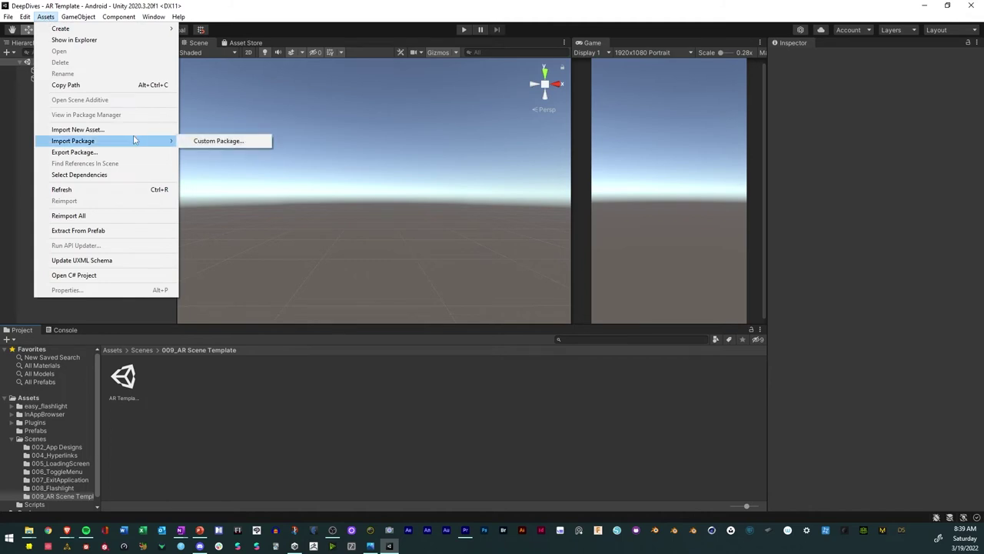
pyautogui.click(219, 140)
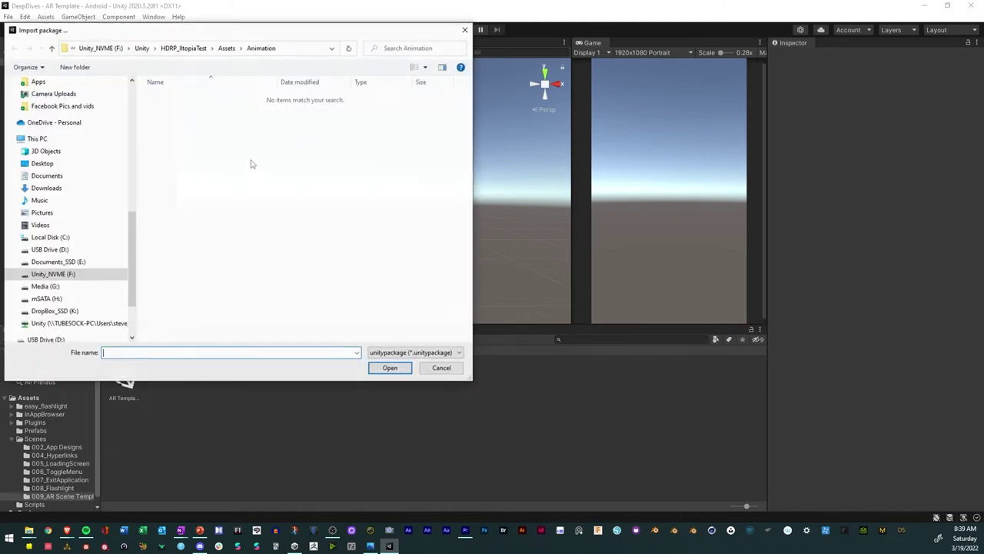
pyautogui.scroll(5, 42, 194)
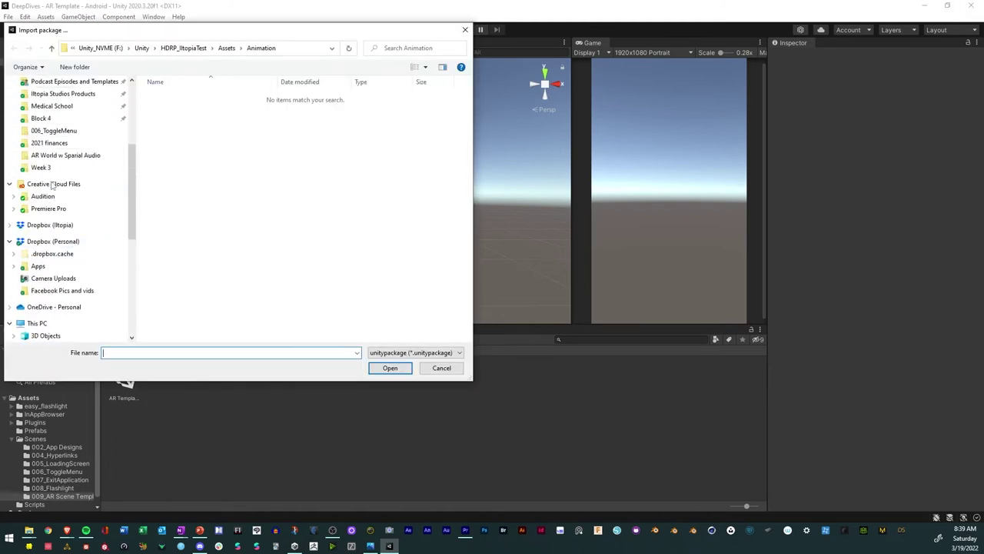
pyautogui.click(54, 131)
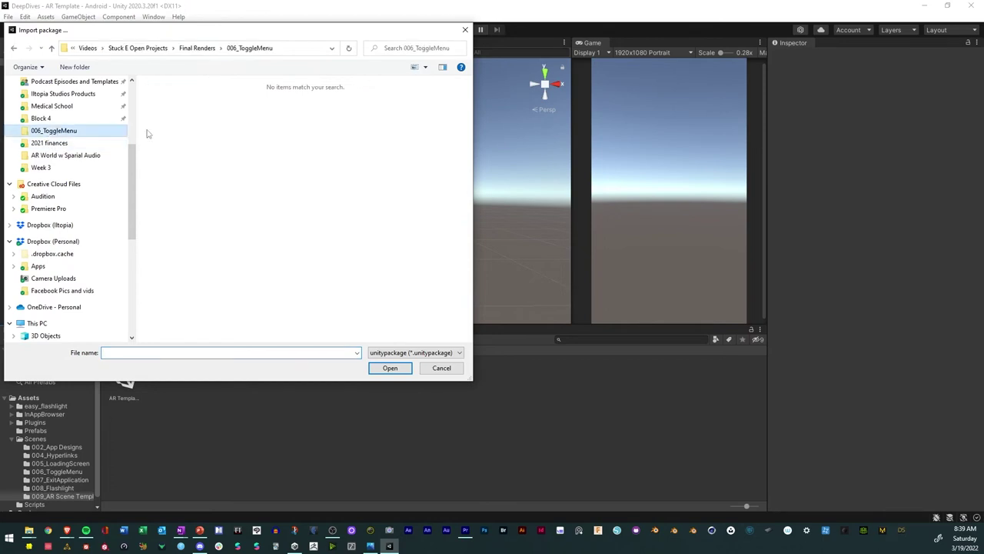
pyautogui.click(202, 47)
pyautogui.doubleClick(282, 177)
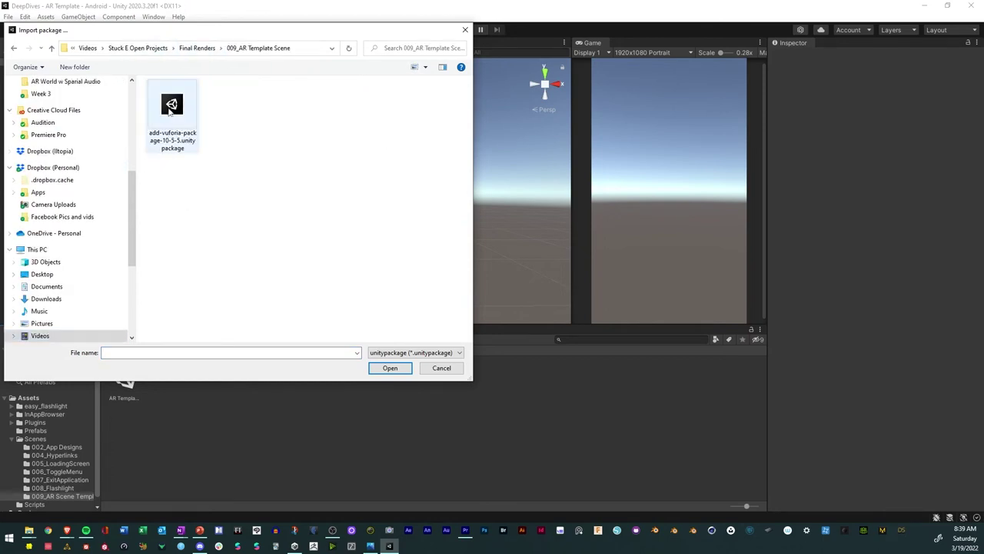
# Import all files of the Vuforia 10.5.5 package, accept the update, and open Vuforia Configuration.
pyautogui.doubleClick(171, 108)
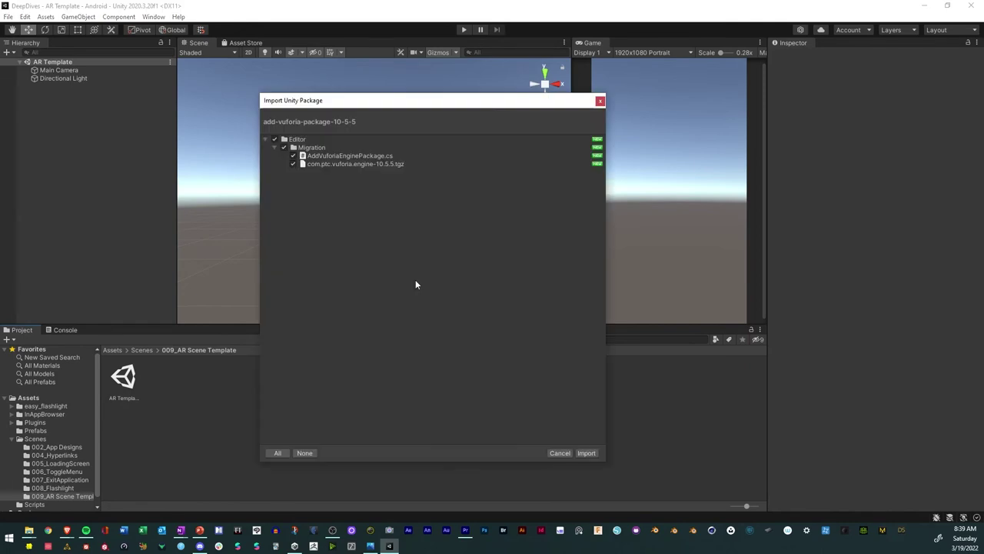
pyautogui.click(586, 453)
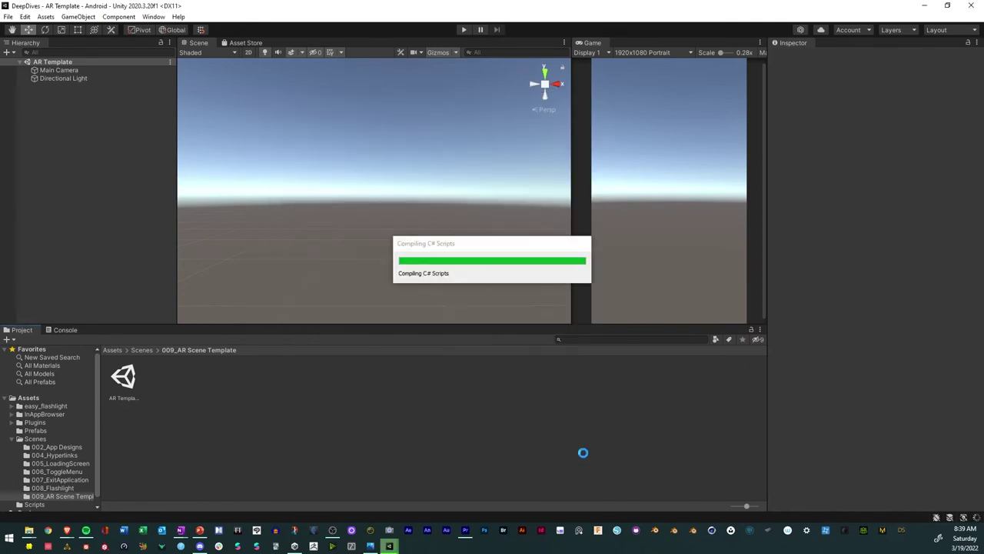
pyautogui.click(510, 291)
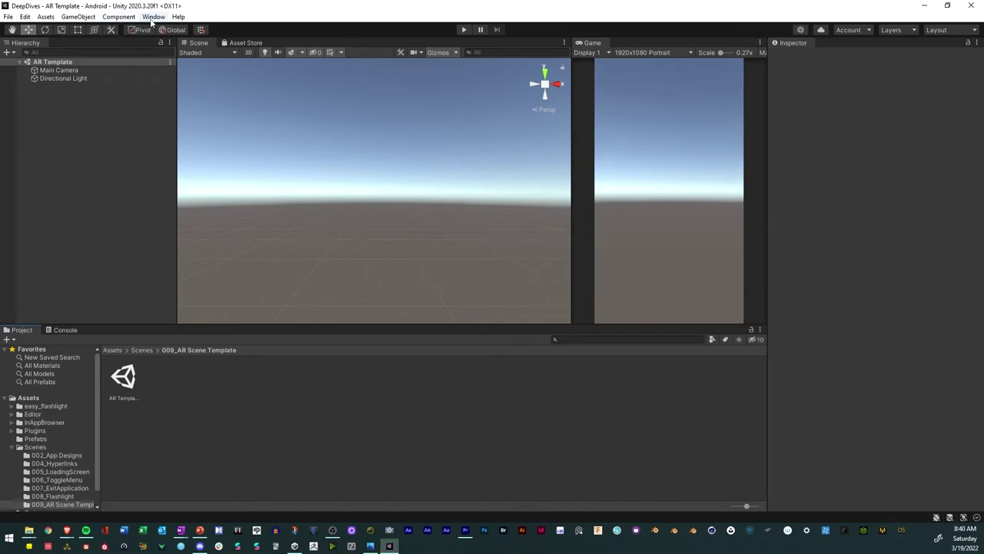
pyautogui.click(153, 17)
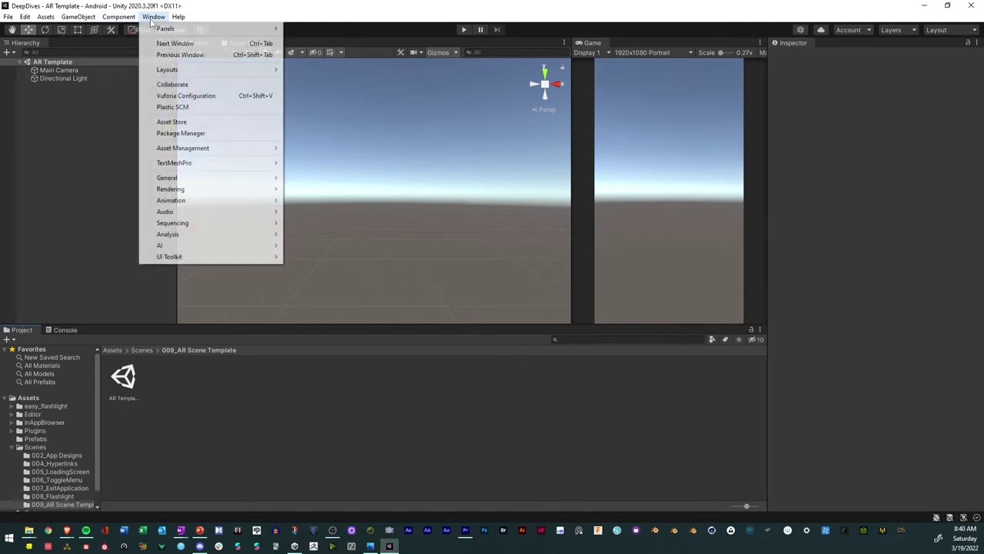
pyautogui.click(184, 97)
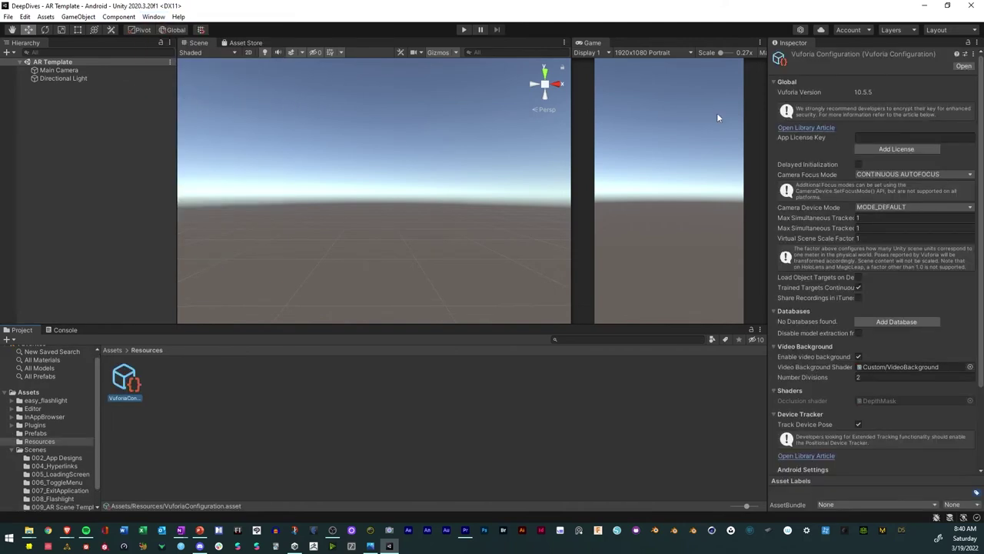
# Start a new free Basic license and name it Deep Dives.
pyautogui.click(875, 148)
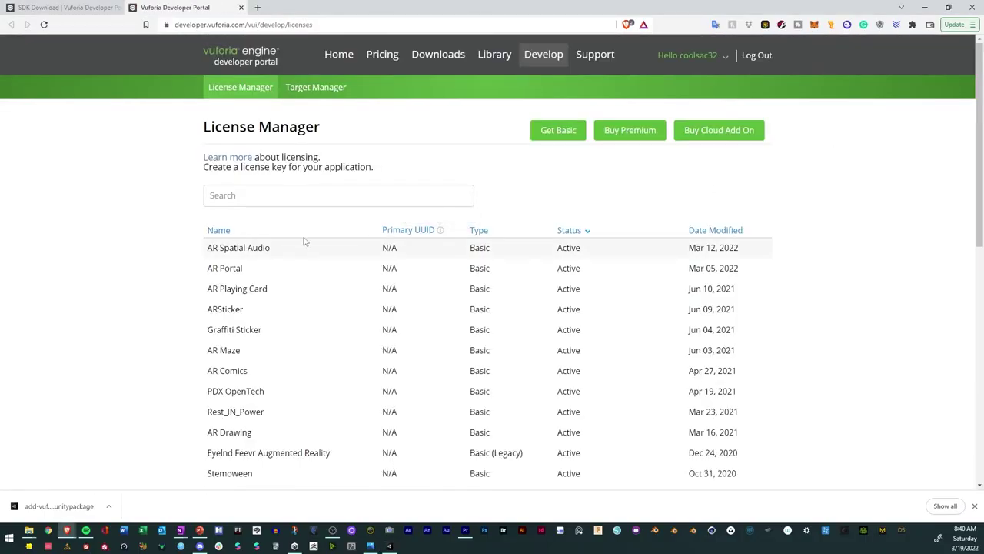
pyautogui.click(552, 133)
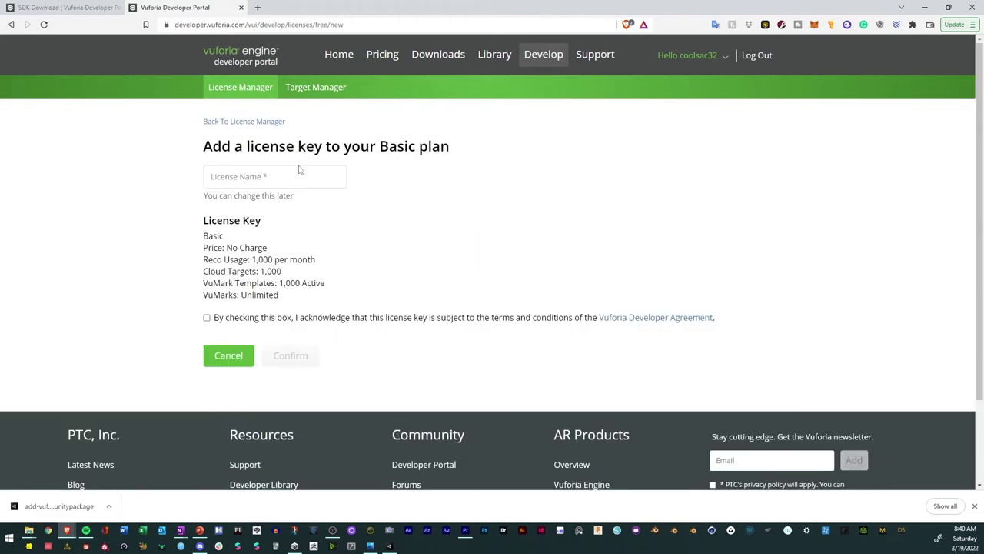
pyautogui.click(302, 178)
pyautogui.write('D')
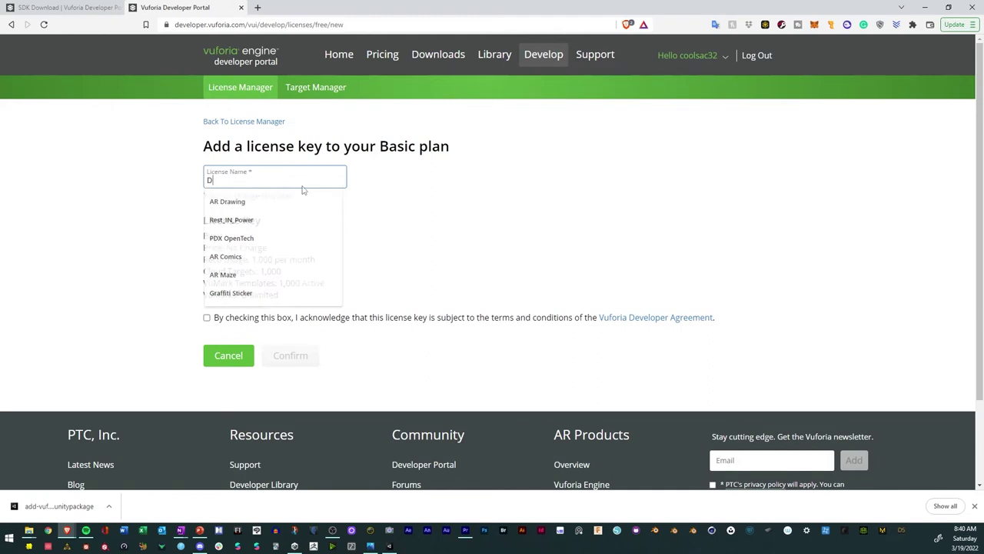
pyautogui.write('eep Dives')
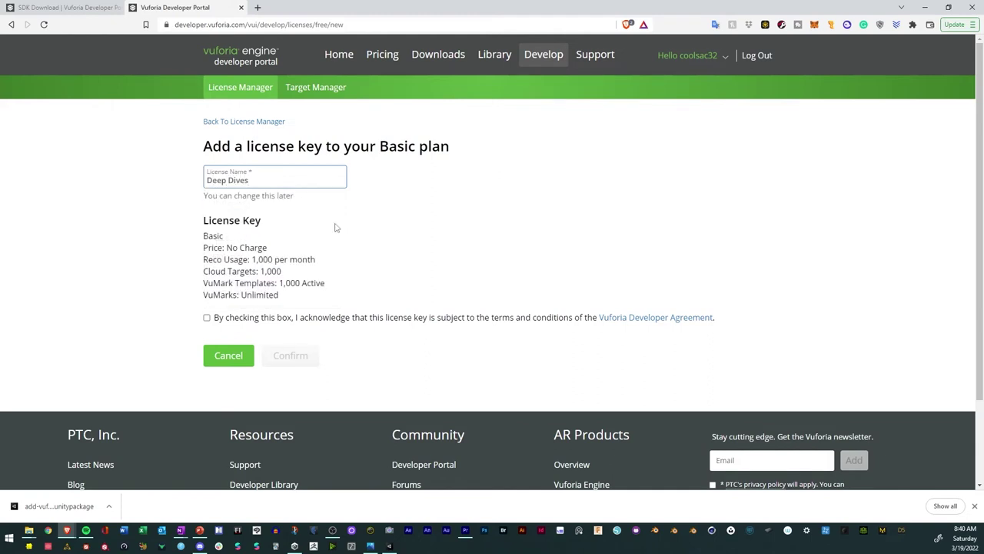
pyautogui.click(337, 229)
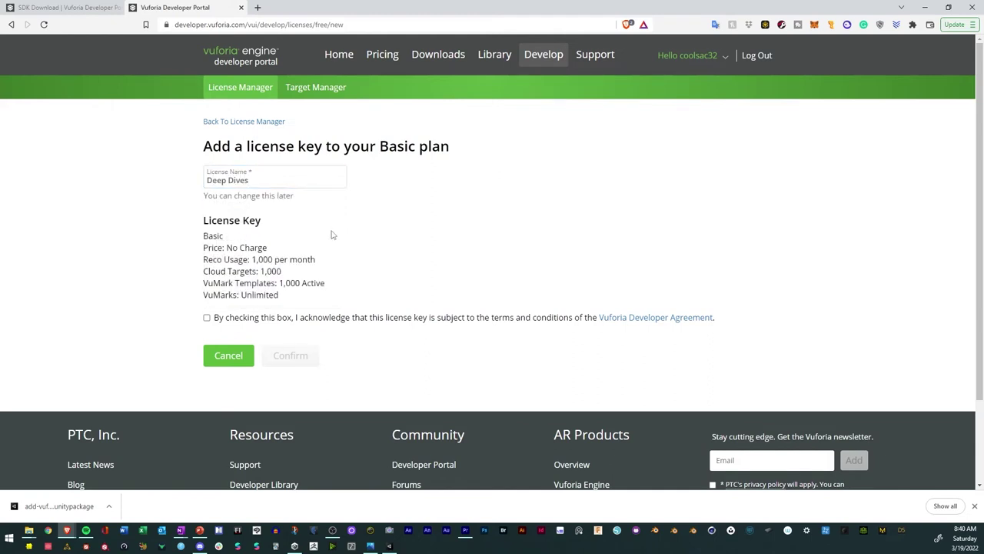
# Accept the developer agreement, confirm the license, and copy its key from the details page.
pyautogui.click(207, 318)
pyautogui.click(293, 357)
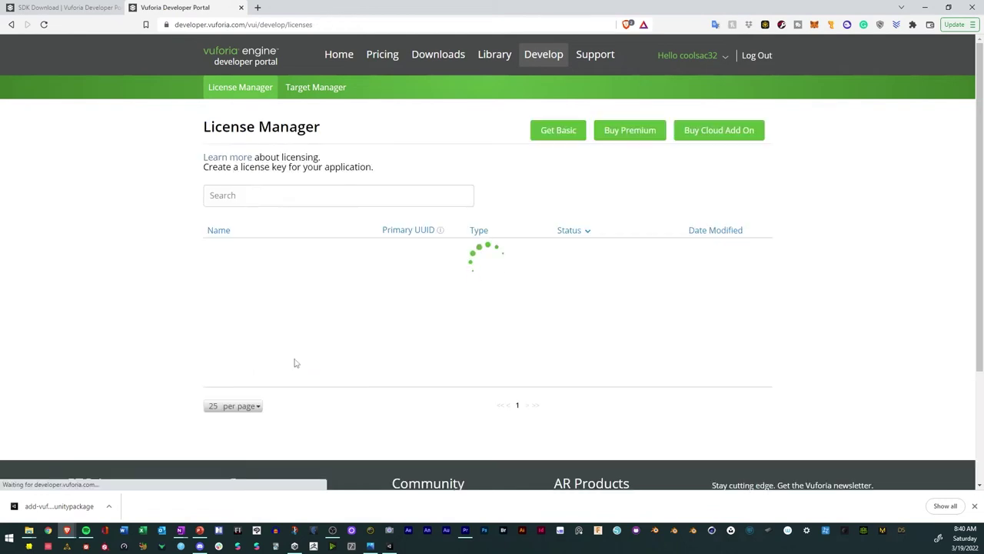
pyautogui.click(241, 250)
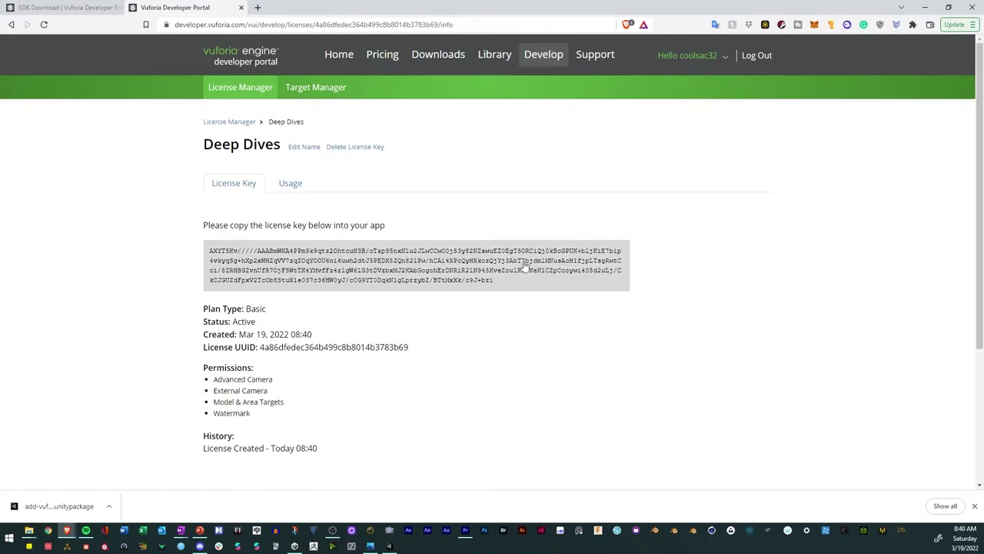
pyautogui.click(524, 264)
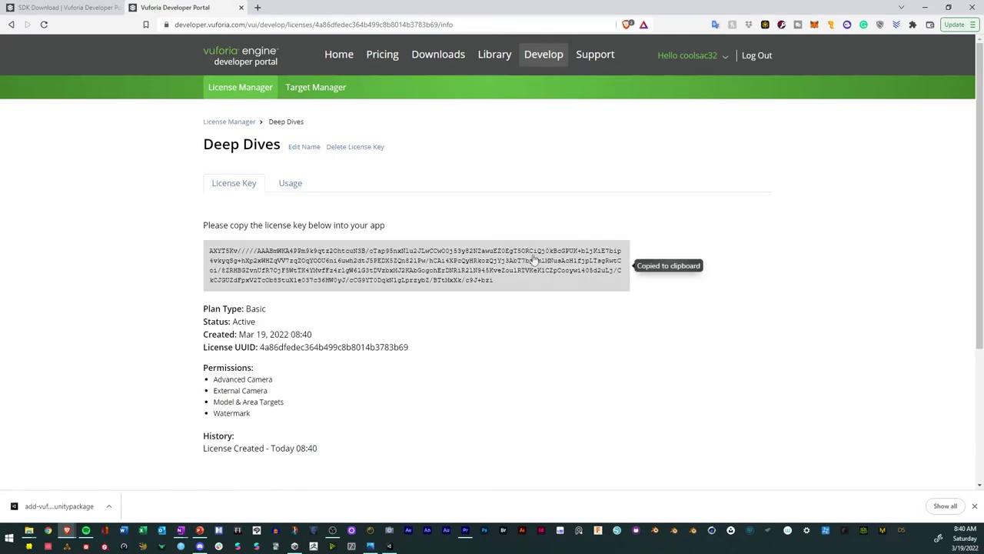
# Paste the Deep Dives key into App License Key and review the configuration settings.
pyautogui.click(925, 7)
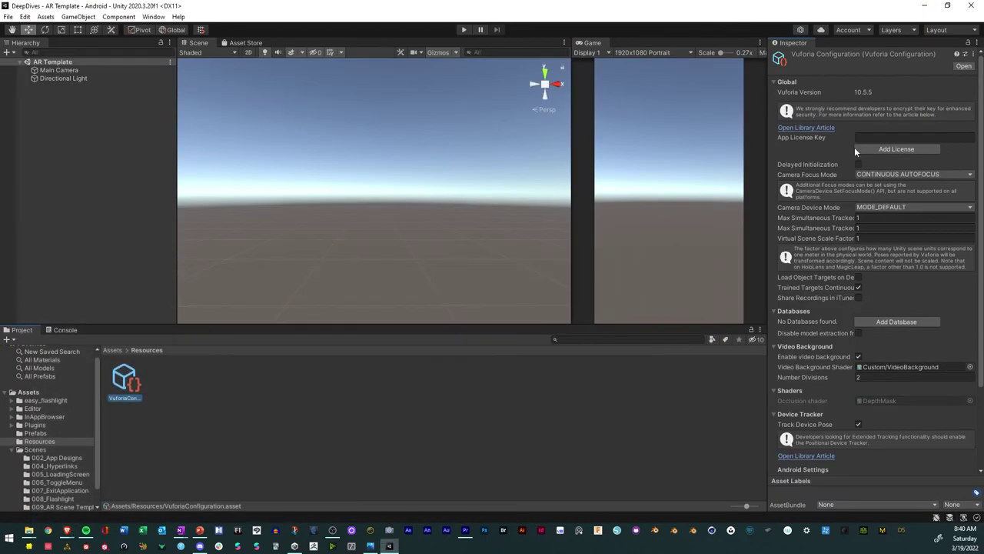
pyautogui.hotkey('ctrl', 'v')
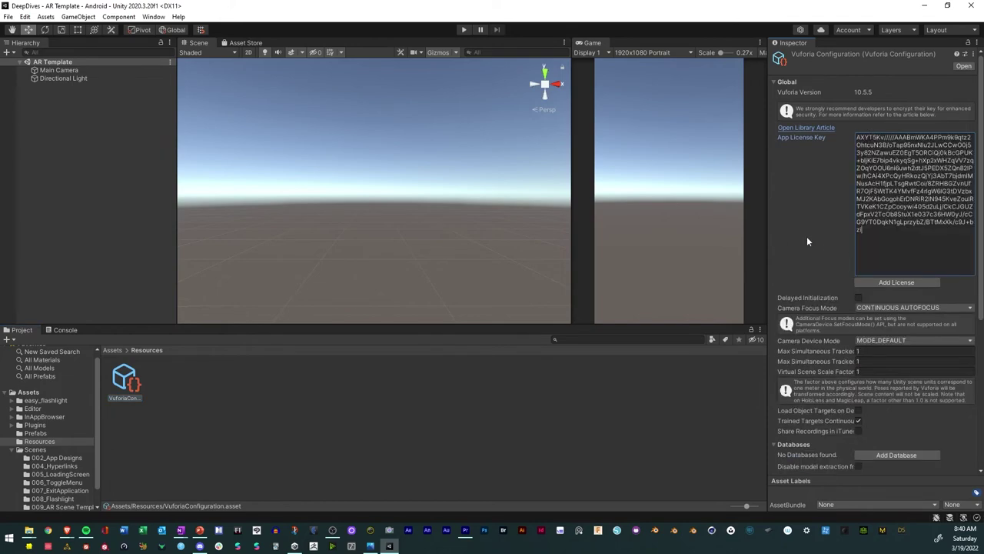
pyautogui.scroll(-5, 796, 236)
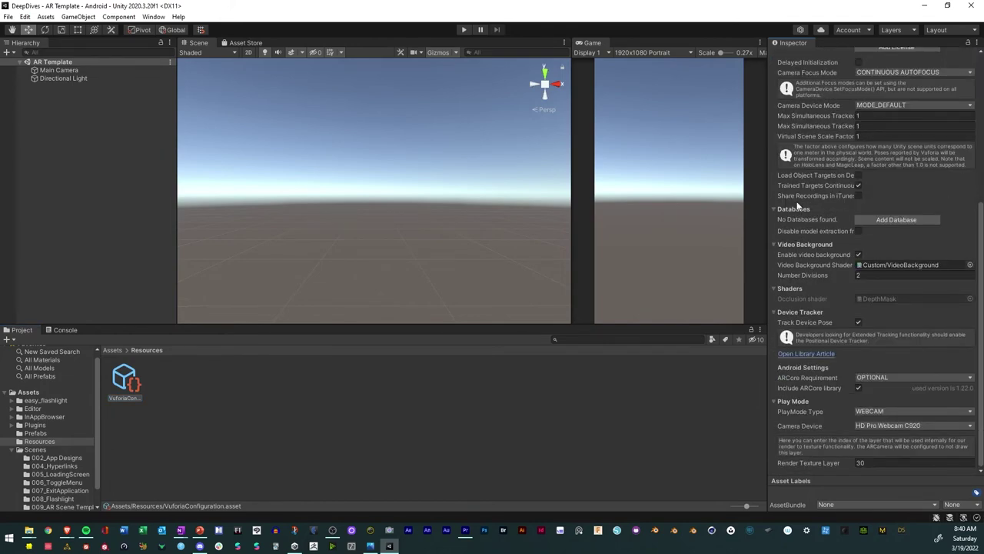
pyautogui.scroll(5, 797, 257)
pyautogui.scroll(-5, 801, 233)
pyautogui.click(102, 221)
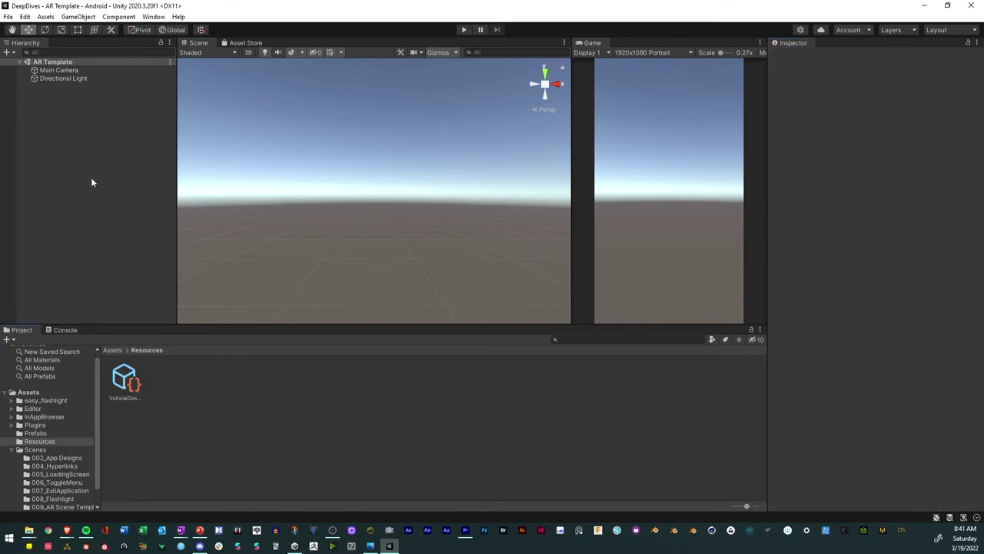
# Add a Vuforia AR Camera to the scene and delete the Main Camera.
pyautogui.rightClick(88, 124)
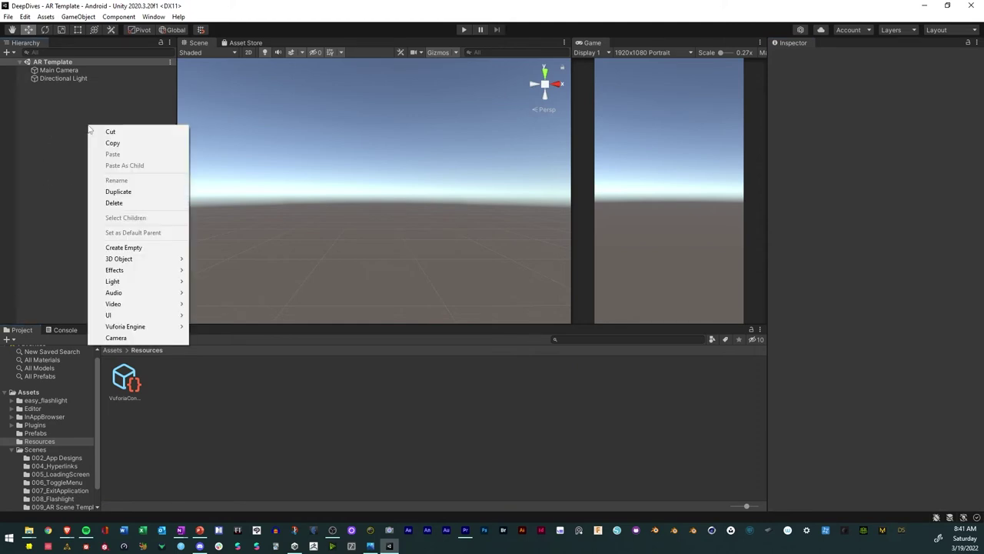
pyautogui.moveTo(157, 327)
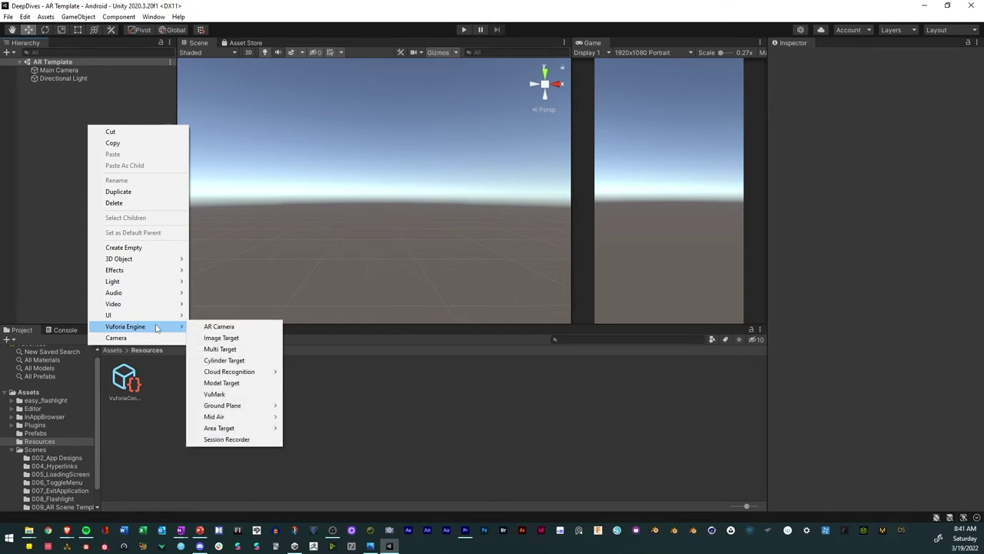
pyautogui.click(221, 326)
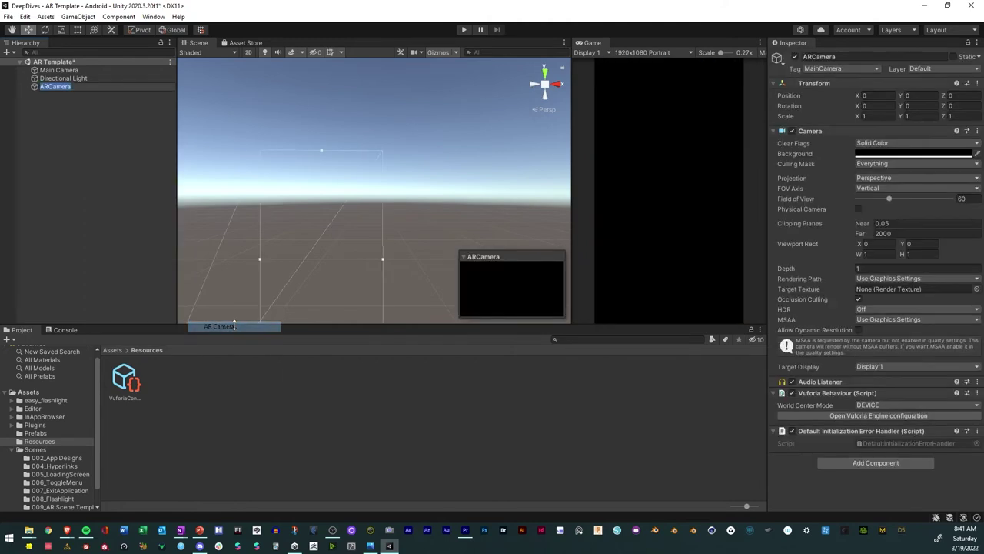
pyautogui.click(66, 72)
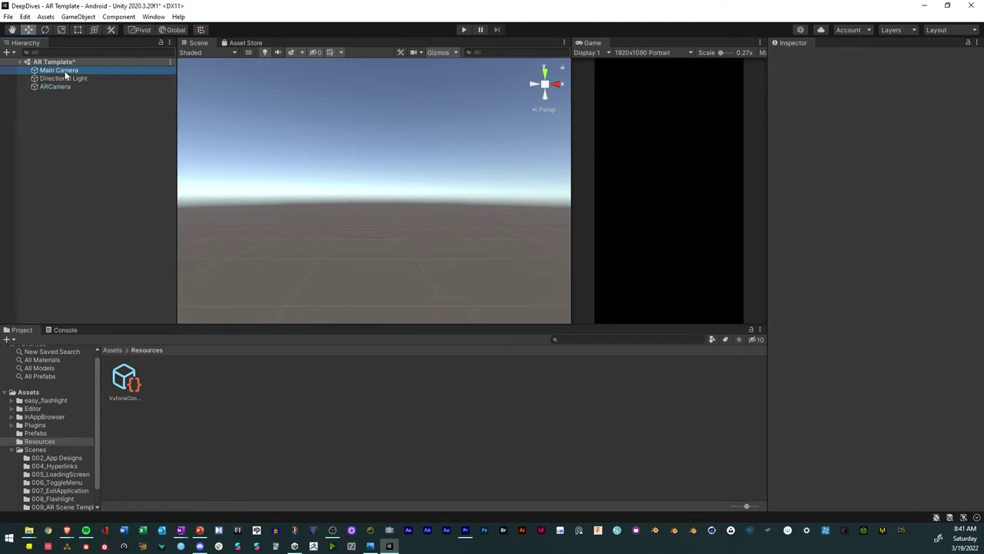
pyautogui.press('Delete')
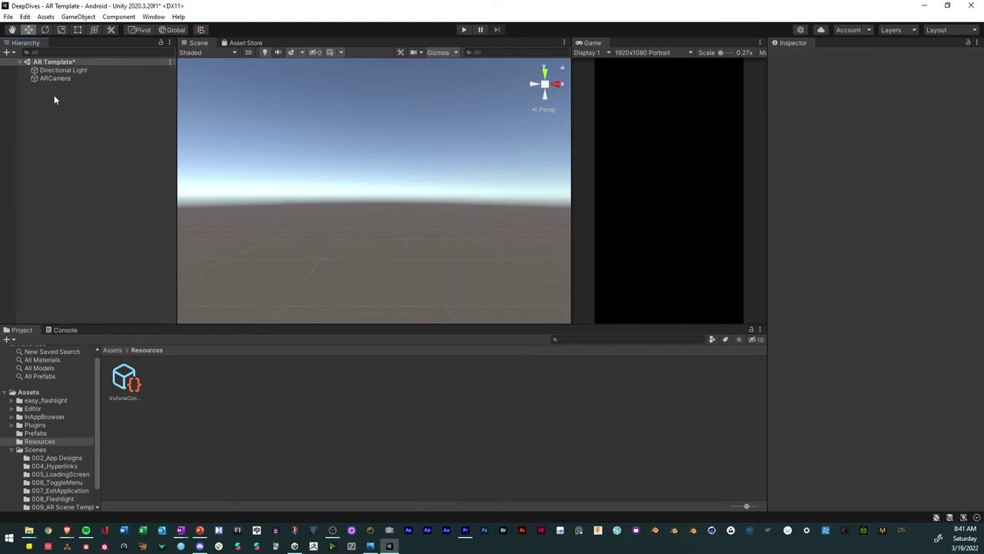
# Create two empty objects named GroundplaneAR and ImageTargetAR.
pyautogui.rightClick(54, 94)
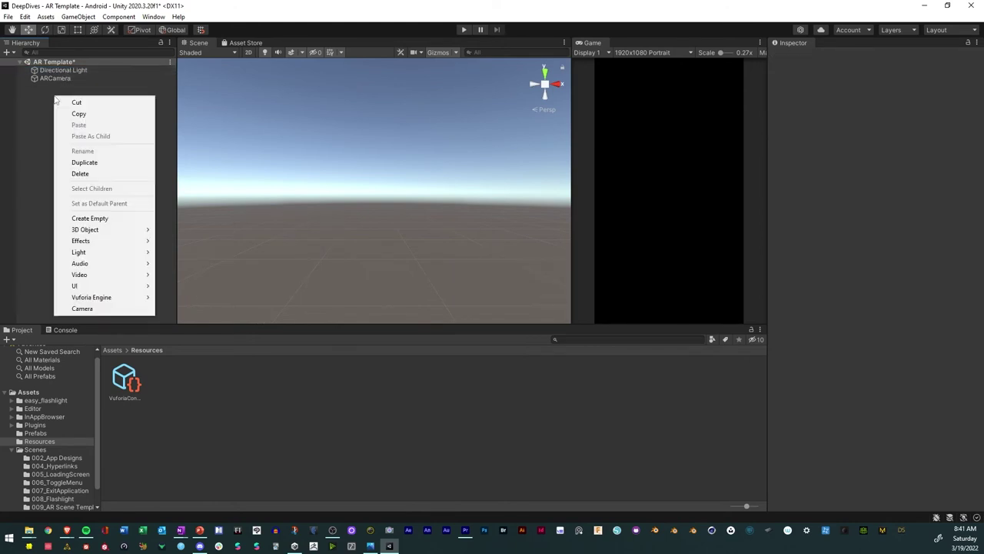
pyautogui.click(93, 219)
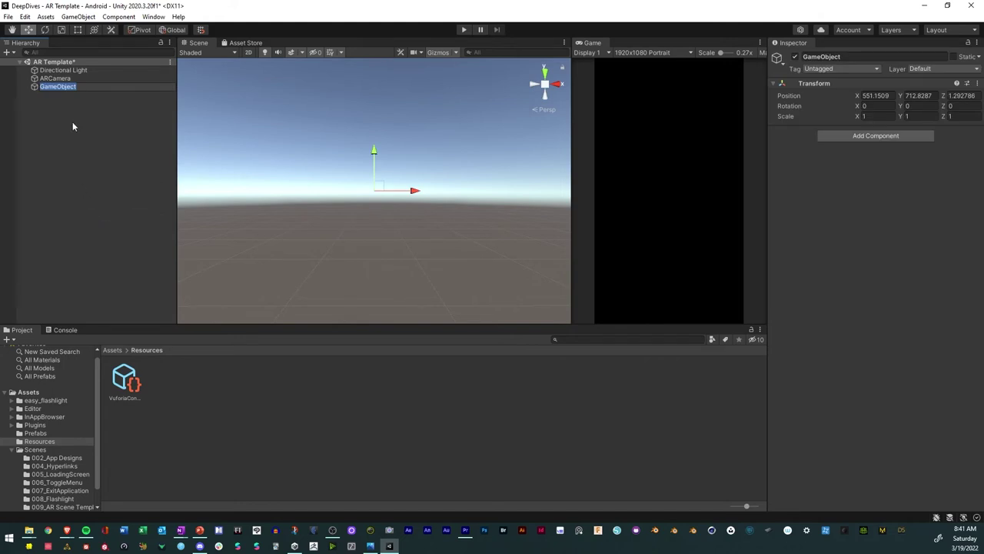
pyautogui.write('GroundplaneAR')
pyautogui.press('Return')
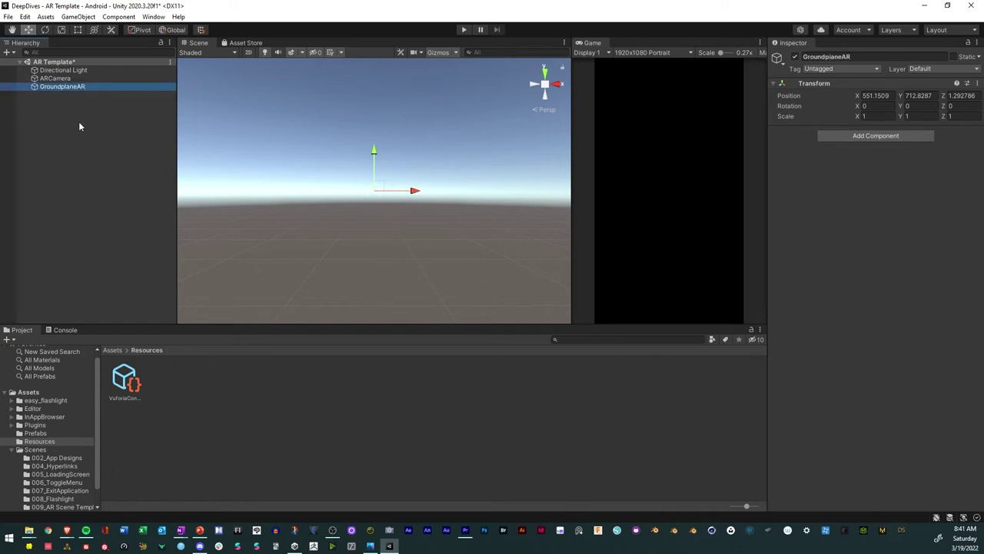
pyautogui.rightClick(79, 122)
pyautogui.click(126, 244)
pyautogui.write('Image')
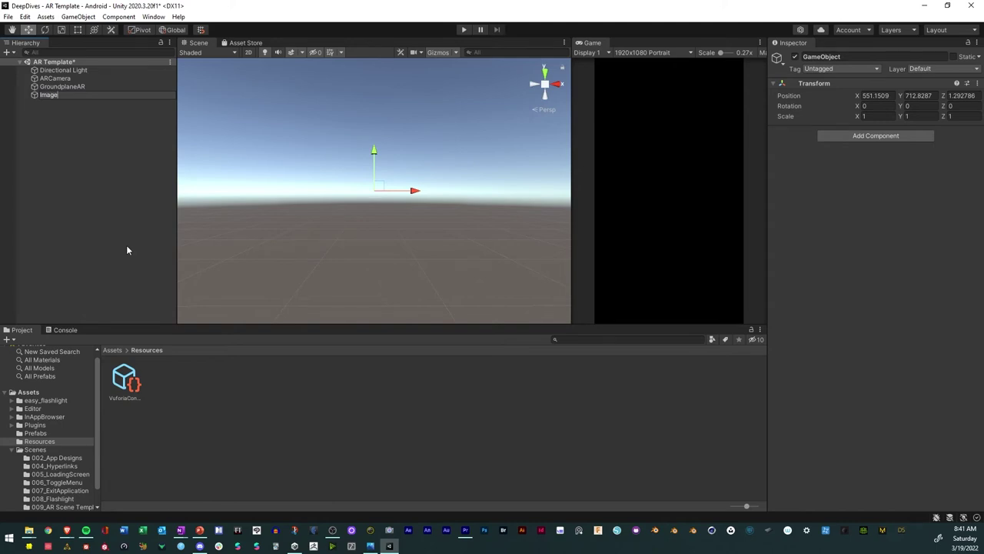
pyautogui.write('TargetAR')
pyautogui.press('Return')
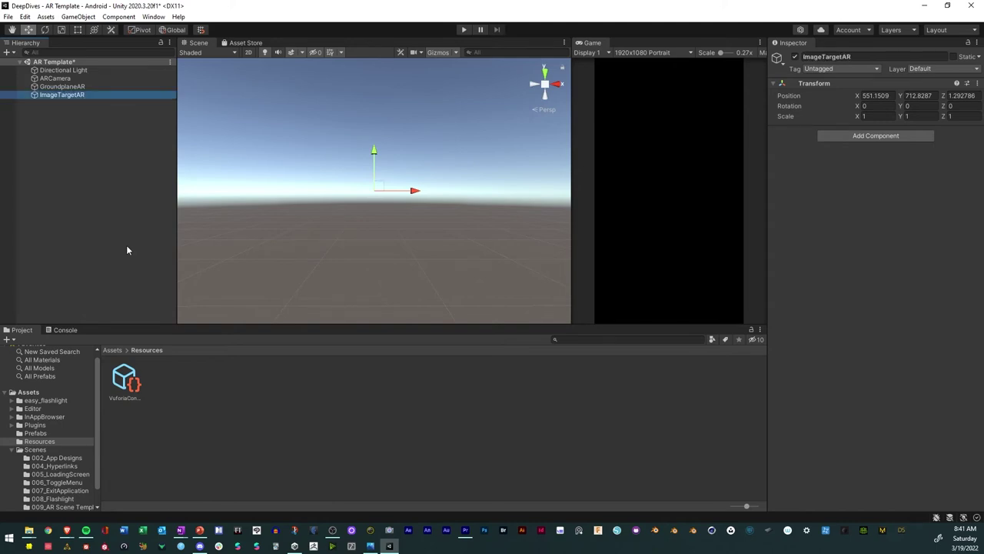
pyautogui.click(63, 87)
pyautogui.click(65, 94)
pyautogui.click(64, 87)
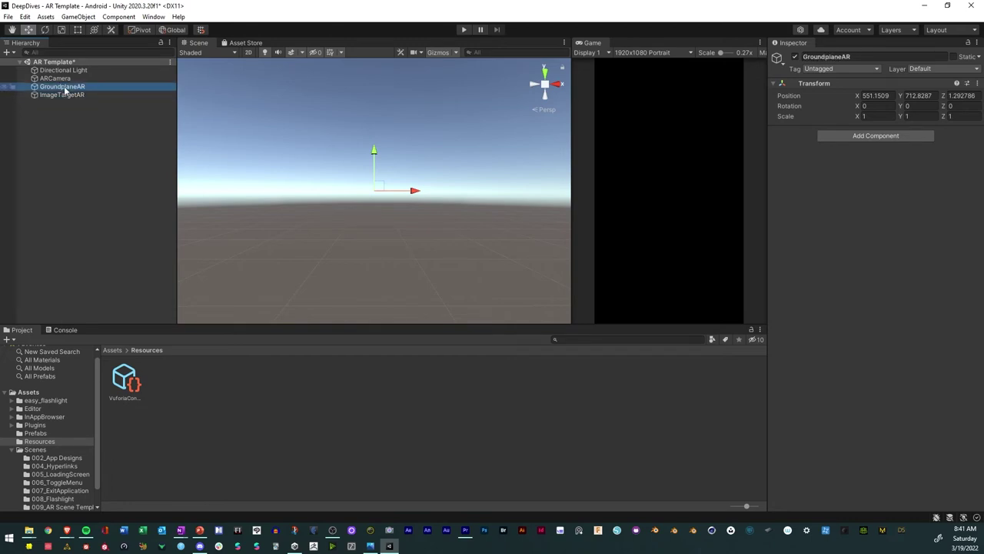
# Add a Plane Finder and a Ground Plane Stage as children of GroundplaneAR.
pyautogui.rightClick(65, 90)
pyautogui.moveTo(131, 303)
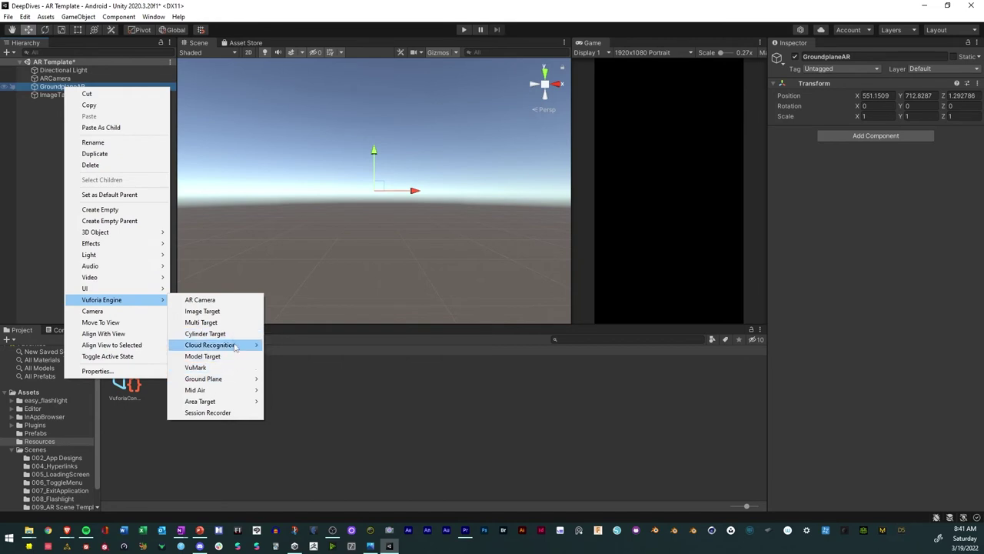
pyautogui.moveTo(234, 381)
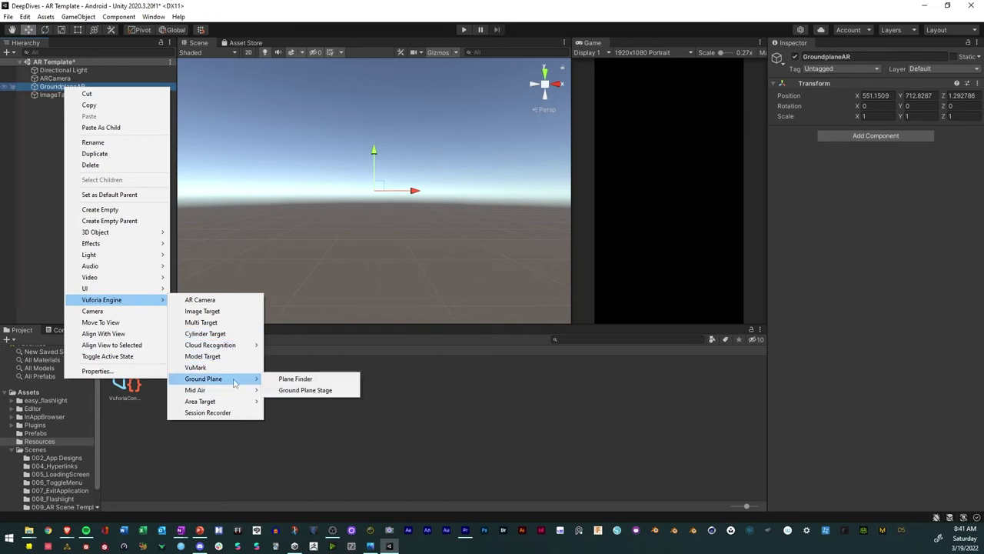
pyautogui.click(295, 378)
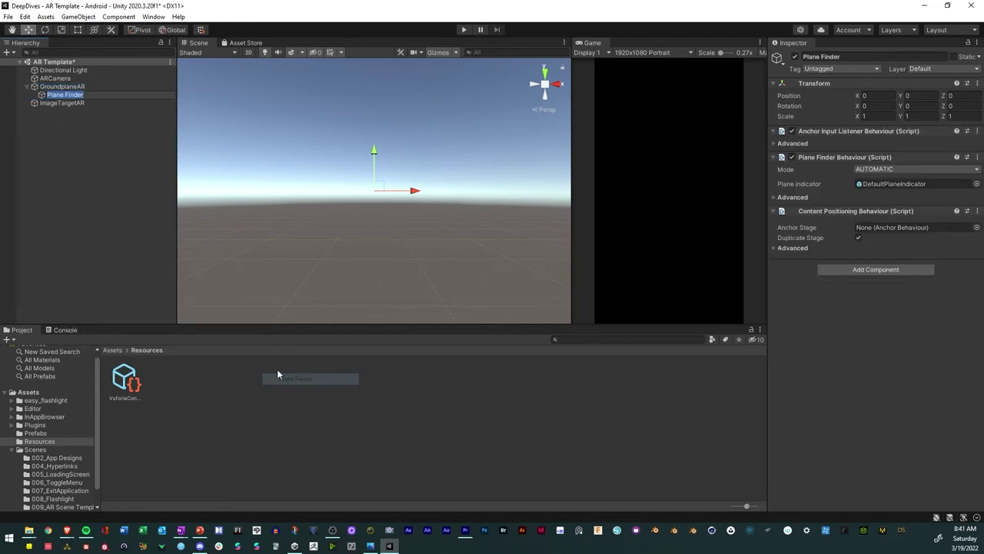
pyautogui.click(53, 87)
pyautogui.rightClick(53, 87)
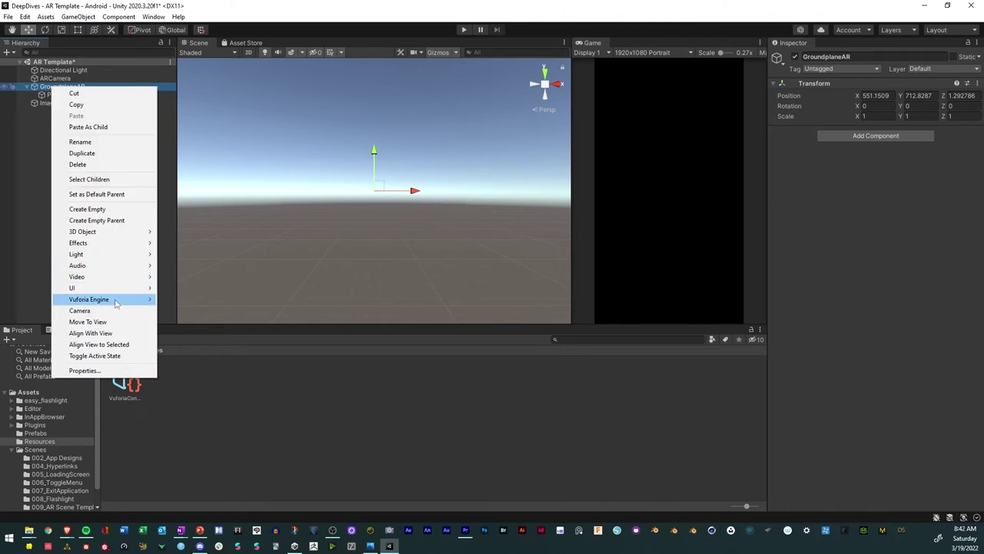
pyautogui.moveTo(207, 381)
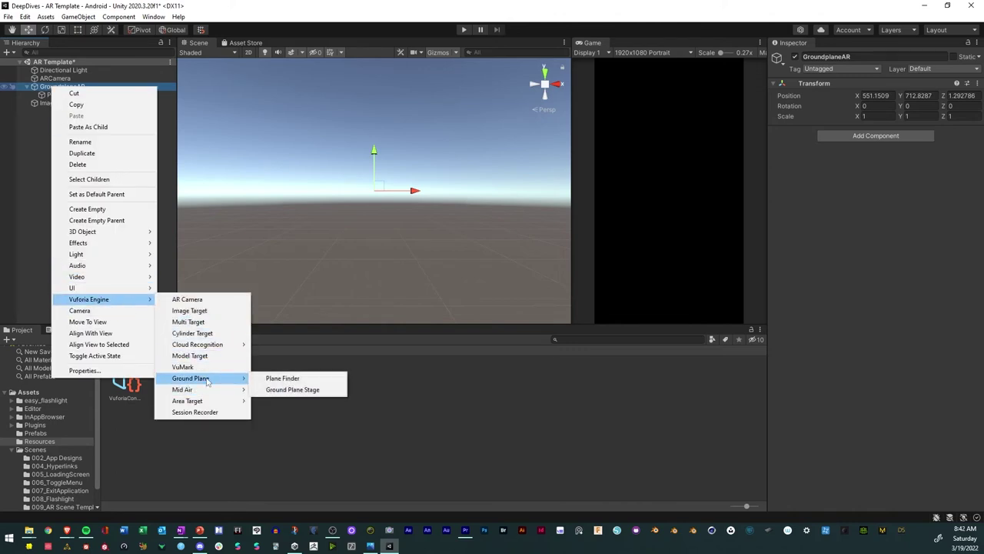
pyautogui.click(299, 391)
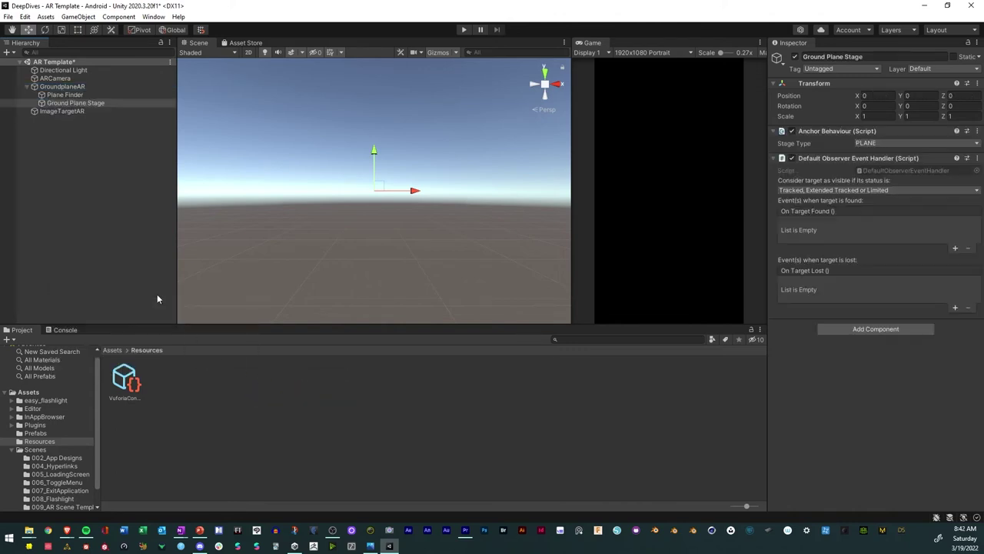
# Set the Plane Finder's Anchor Stage to Ground Plane Stage and turn off Duplicate Stage.
pyautogui.click(58, 95)
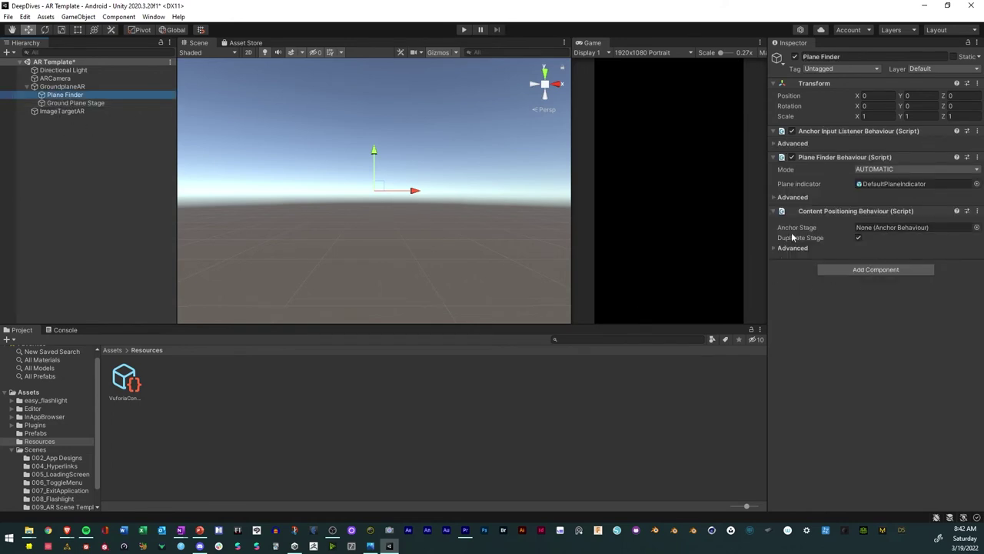
pyautogui.click(976, 227)
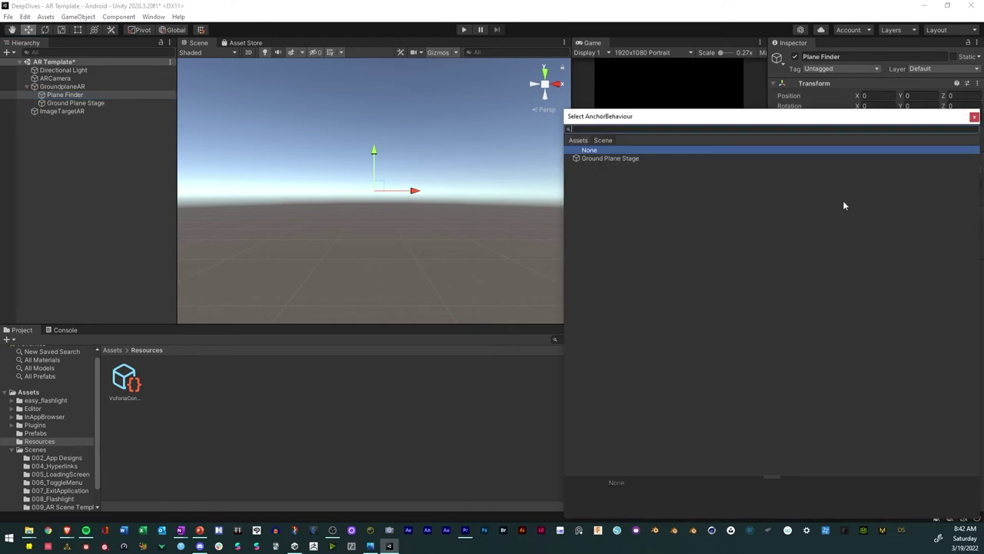
pyautogui.doubleClick(607, 158)
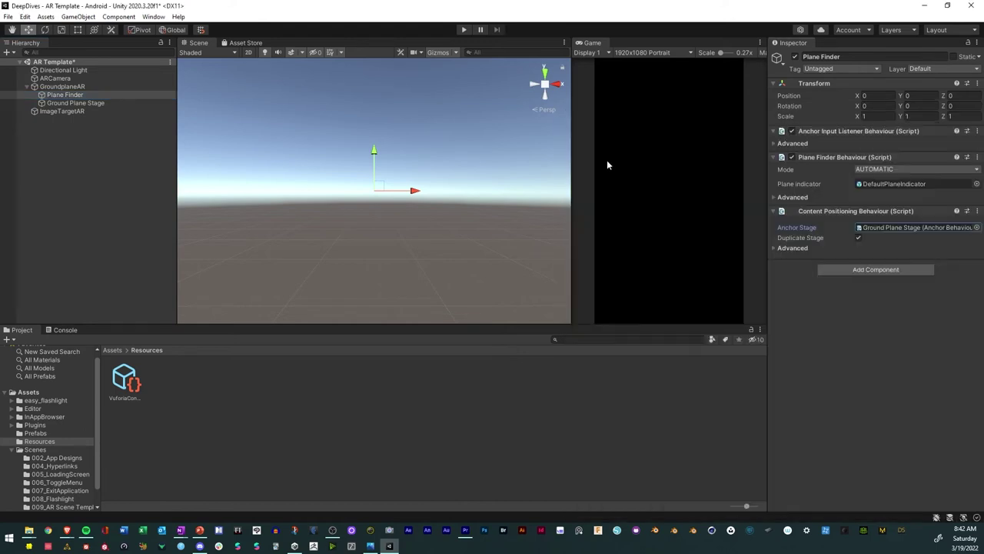
pyautogui.click(774, 248)
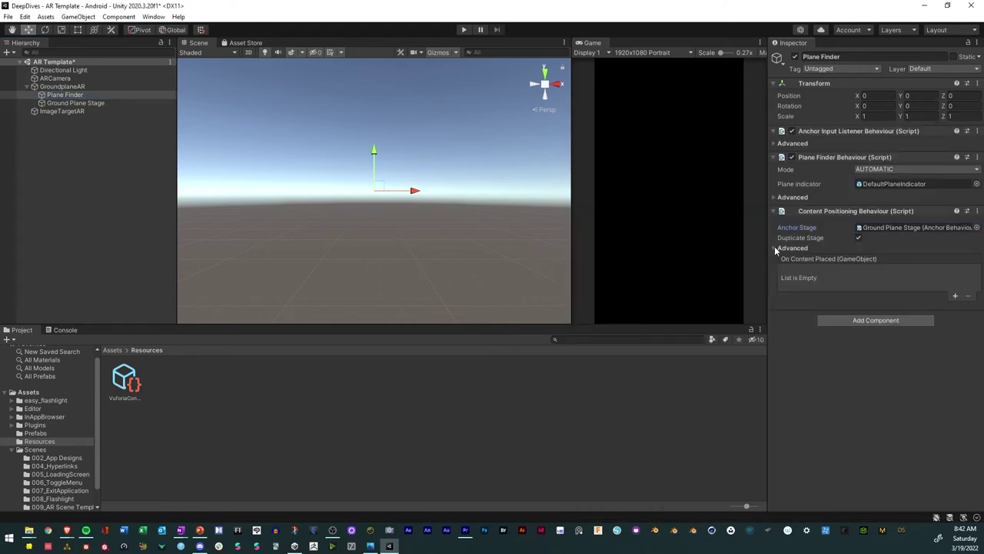
pyautogui.click(858, 238)
pyautogui.click(774, 248)
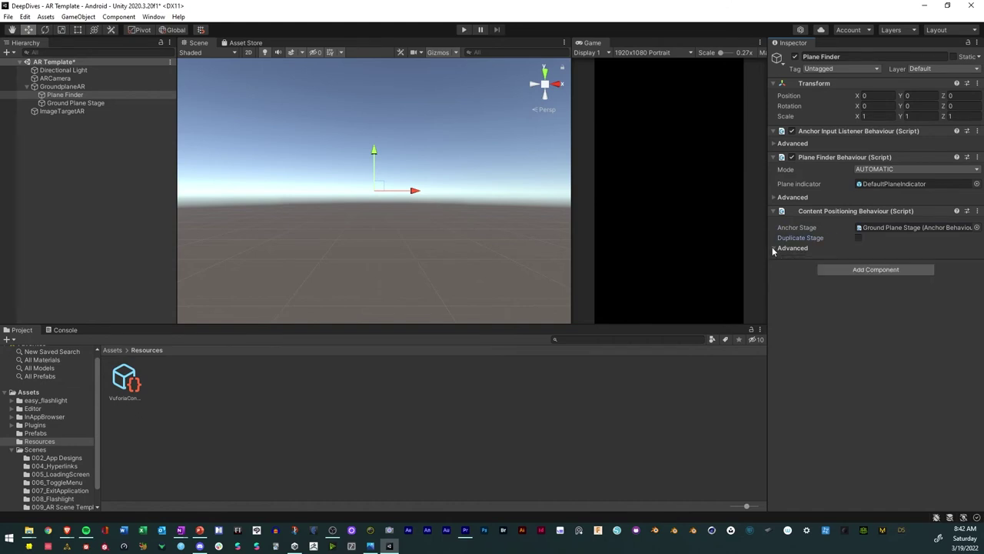
pyautogui.click(90, 104)
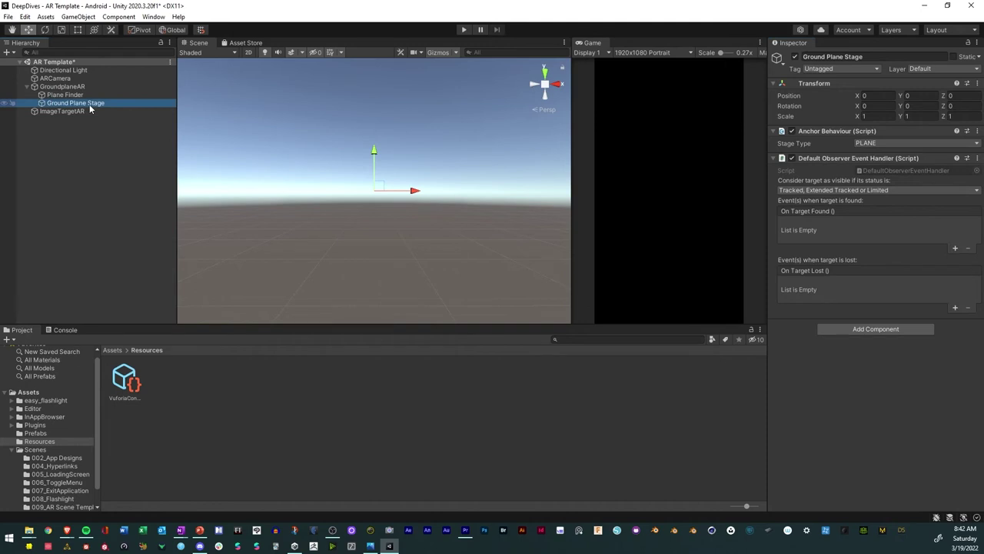
# Create an empty child of Ground Plane Stage and name it ARContentContainer.
pyautogui.rightClick(89, 107)
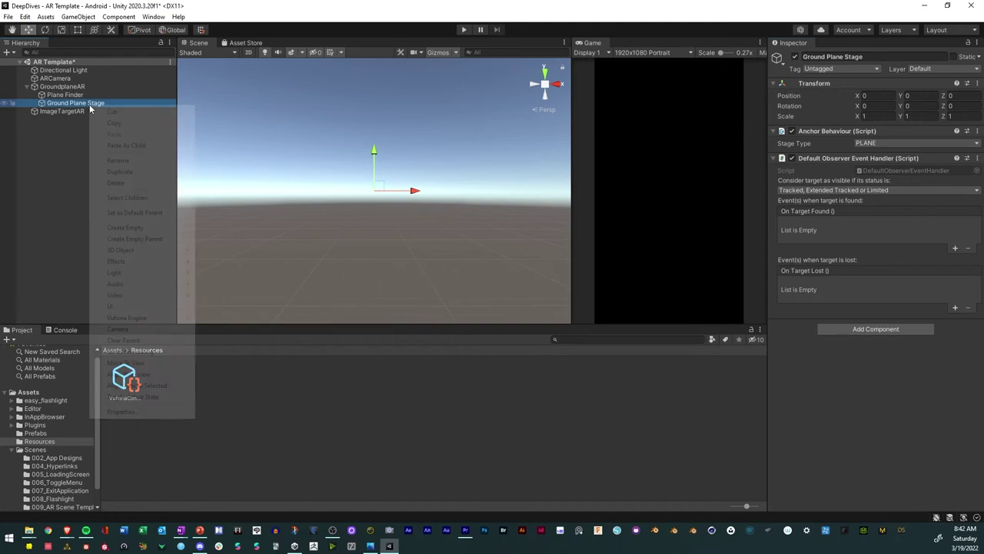
pyautogui.click(139, 234)
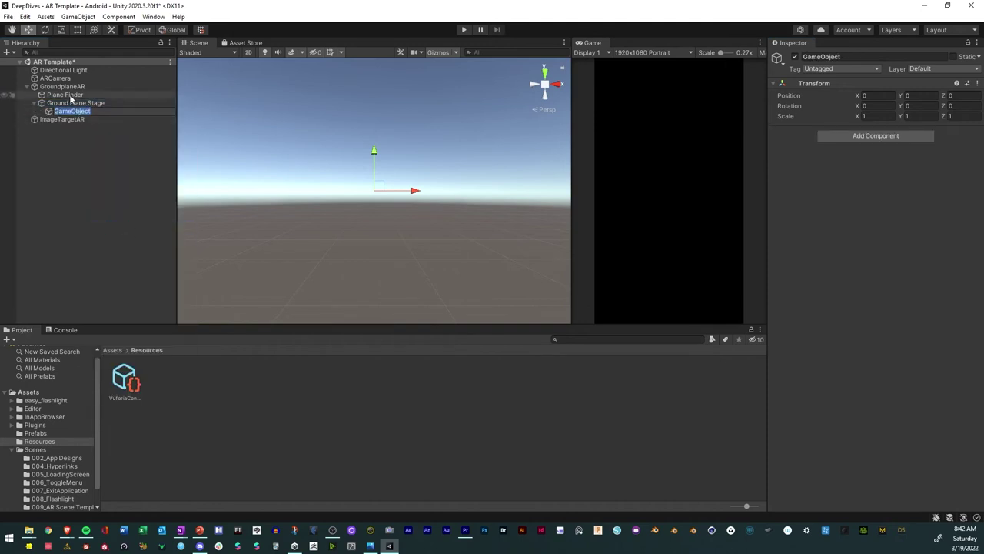
pyautogui.write('ARC')
pyautogui.write('on')
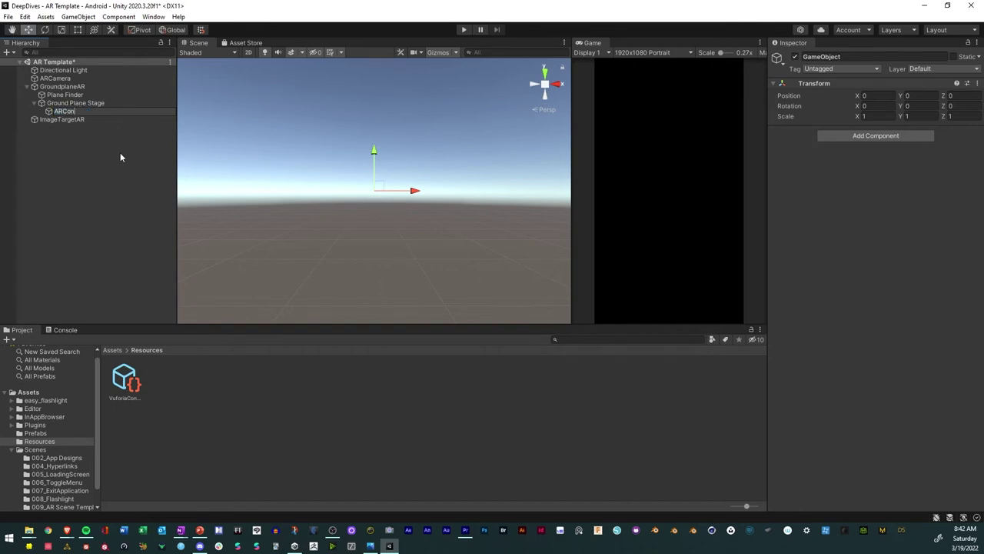
pyautogui.write('tentContainer')
pyautogui.press('Return')
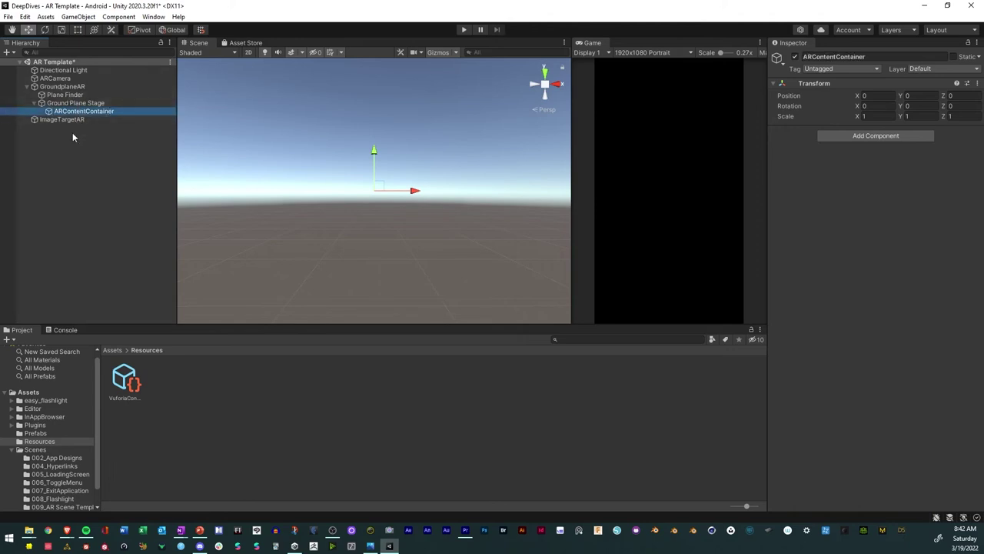
pyautogui.click(46, 121)
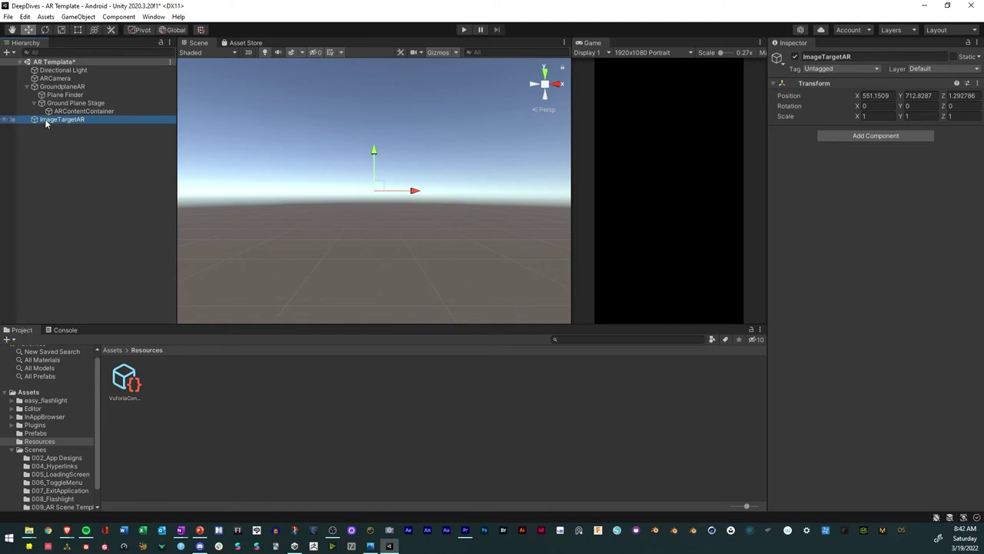
# Add a Vuforia Image Target under ImageTargetAR, keeping type From Image and default visibility.
pyautogui.rightClick(45, 121)
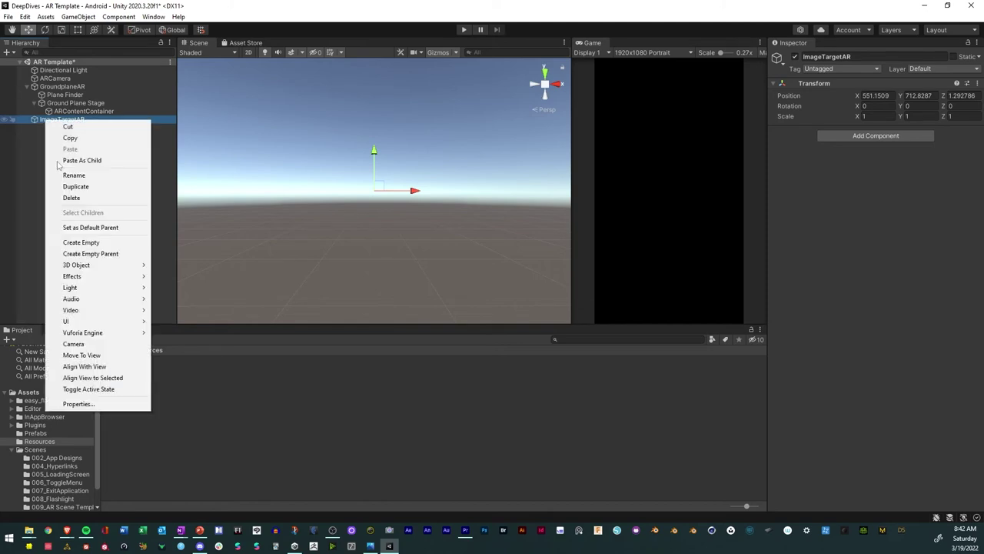
pyautogui.moveTo(124, 335)
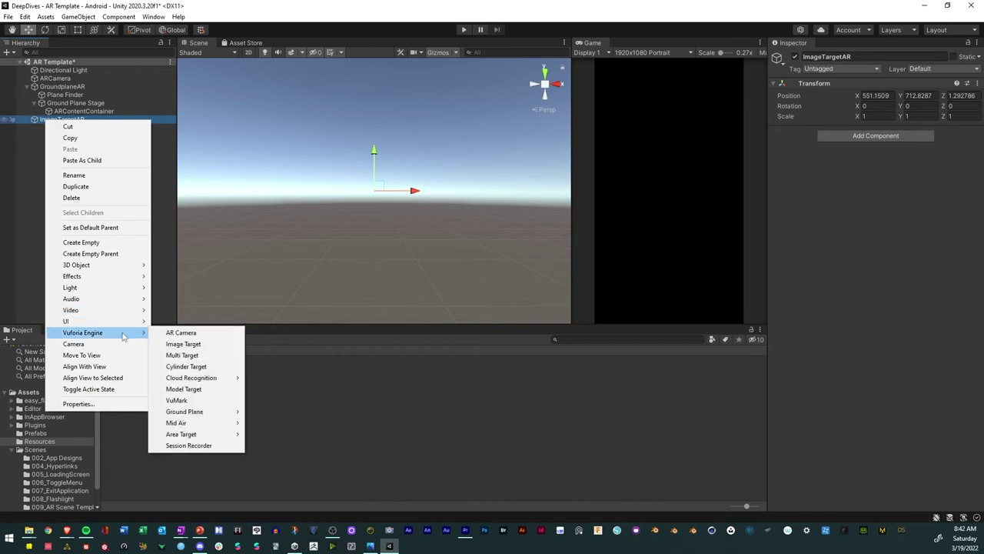
pyautogui.click(183, 345)
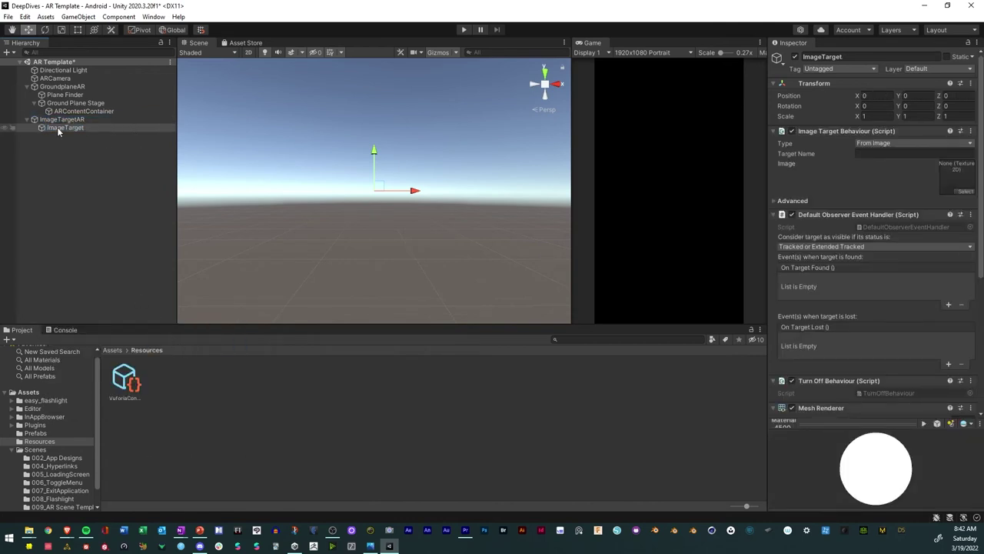
pyautogui.click(877, 144)
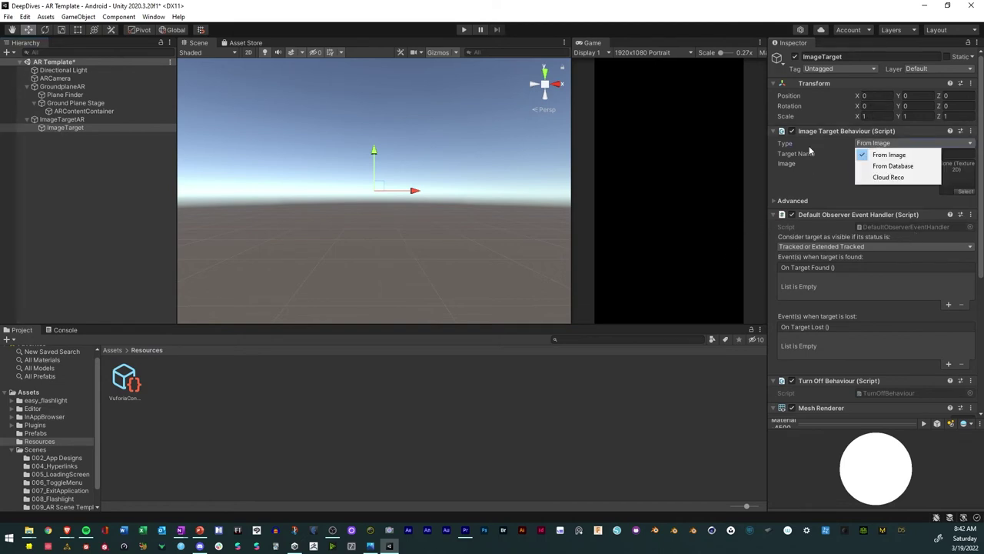
pyautogui.click(805, 177)
pyautogui.scroll(-6, 853, 329)
pyautogui.scroll(5, 846, 314)
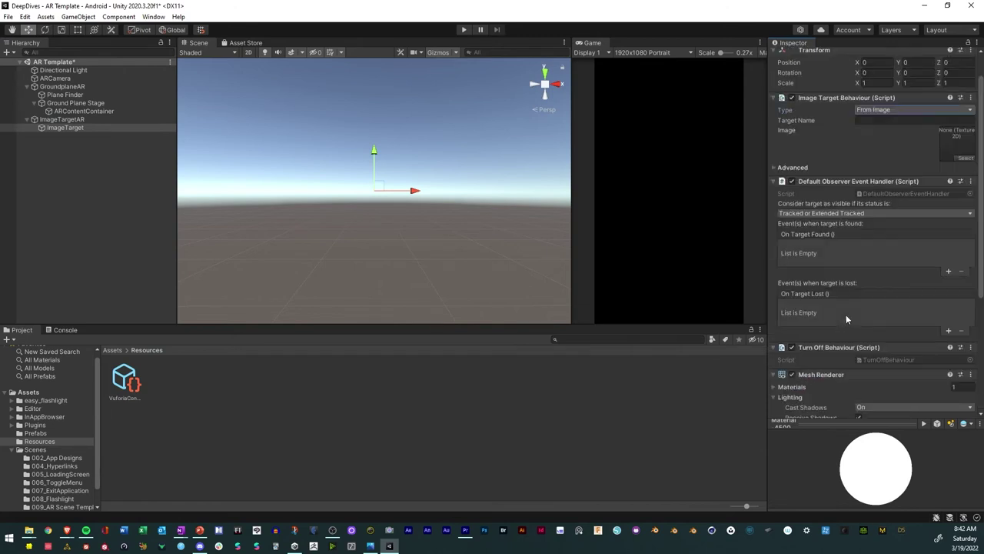
pyautogui.click(850, 215)
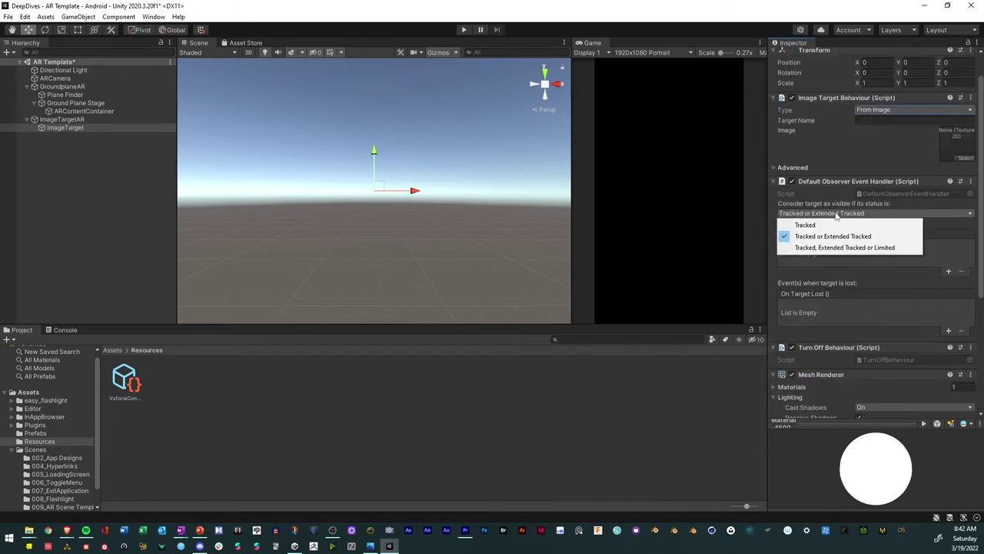
pyautogui.click(826, 199)
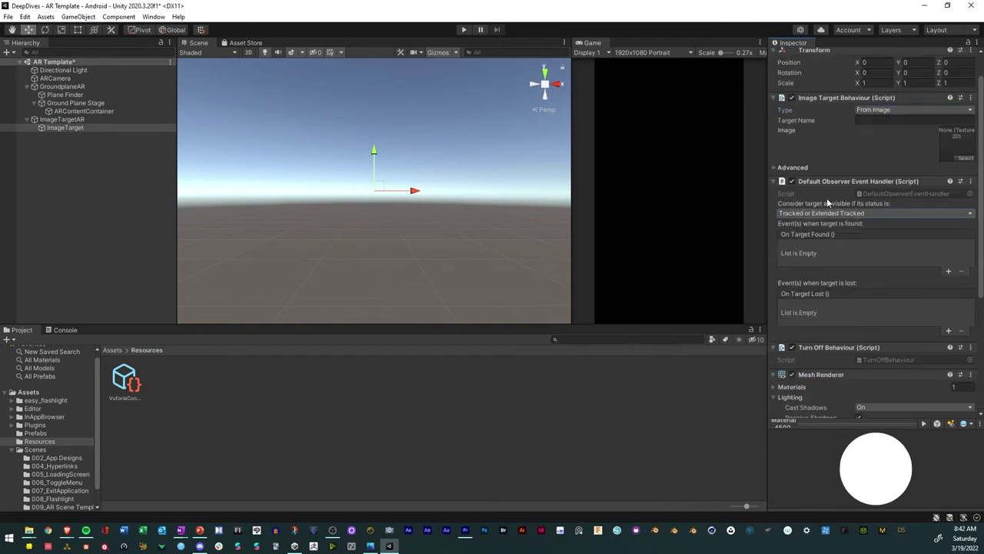
# Create an empty child of ImageTarget named ARContentContainer.
pyautogui.rightClick(61, 127)
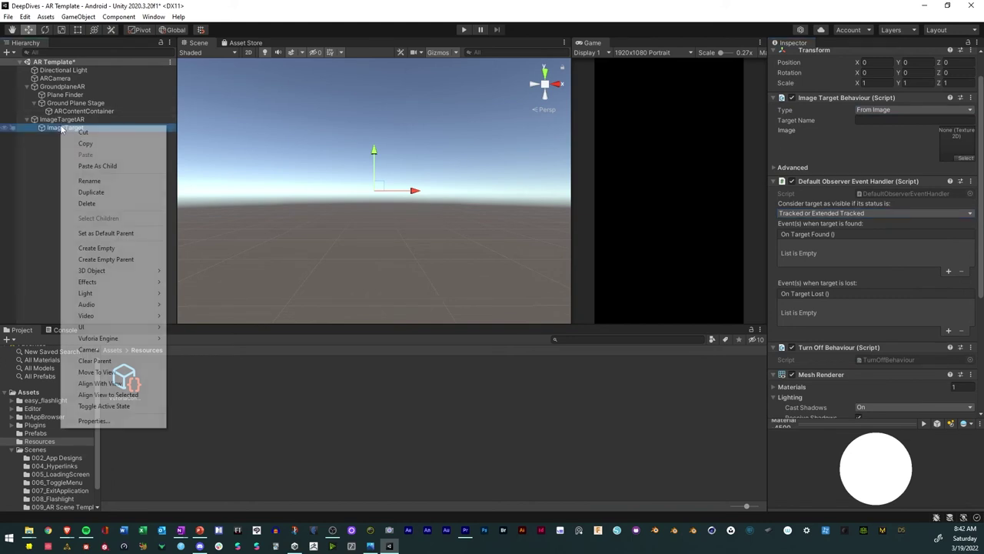
pyautogui.click(109, 248)
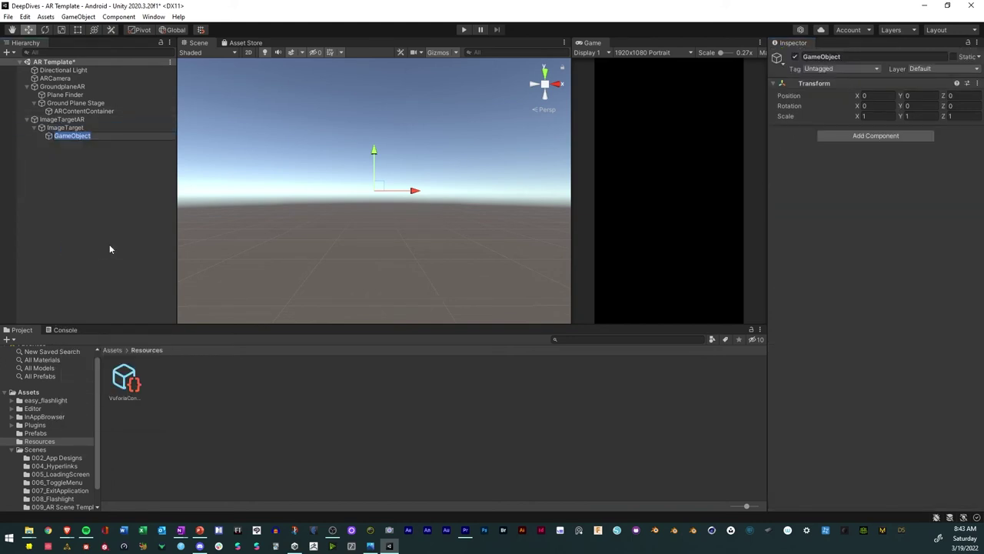
pyautogui.write('ARContentContainer')
pyautogui.press('Return')
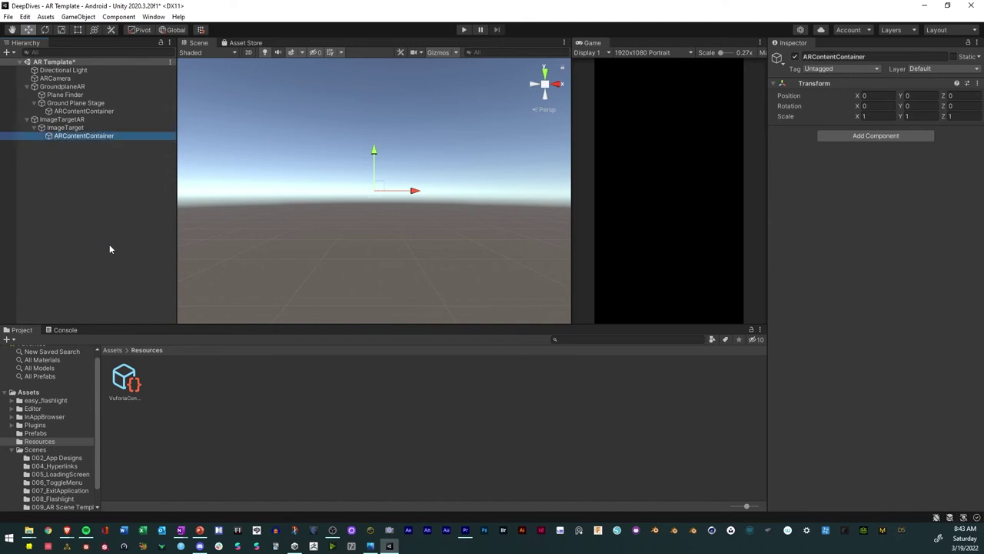
# Save the AR Template scene and collapse the GroundplaneAR and ImageTargetAR groups.
pyautogui.click(73, 192)
pyautogui.click(9, 17)
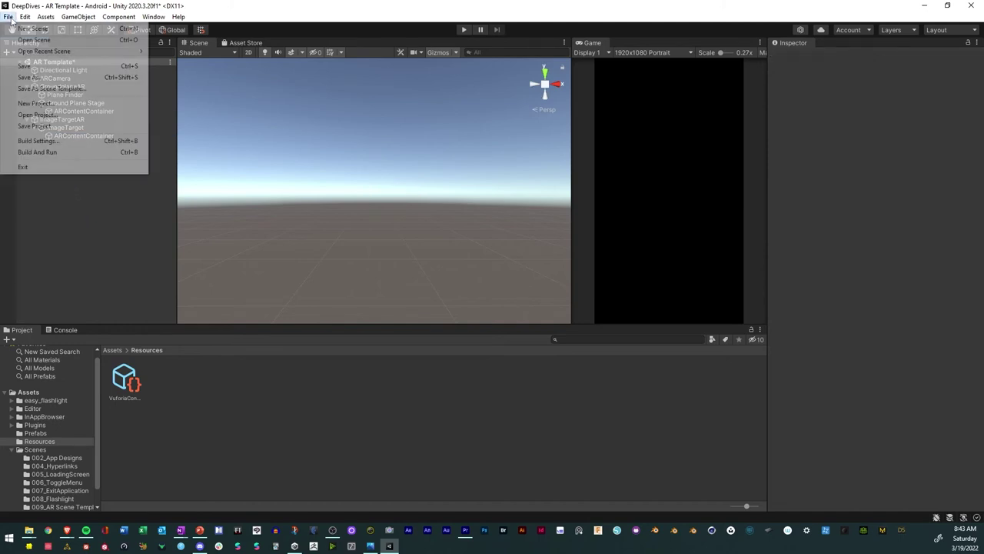
pyautogui.click(29, 67)
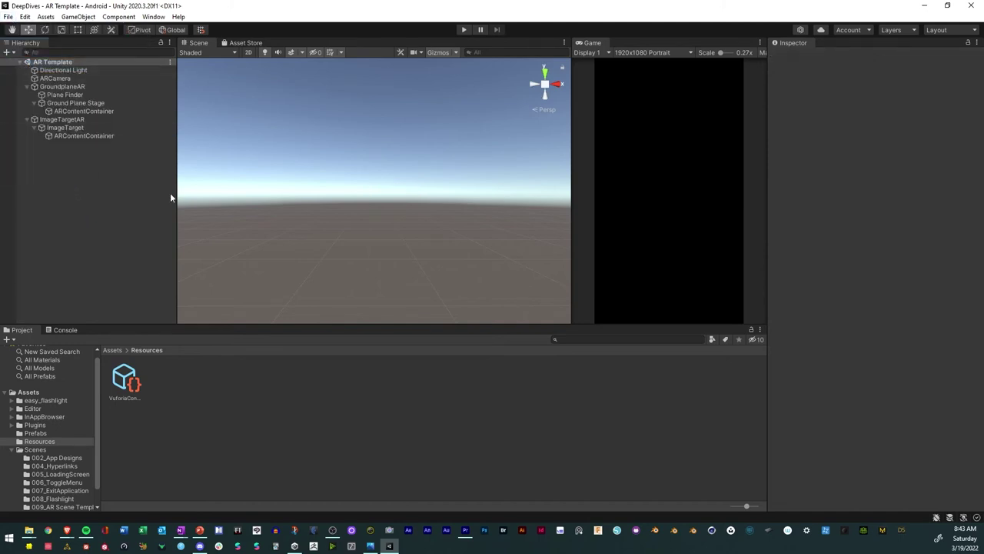
pyautogui.click(27, 86)
pyautogui.click(26, 95)
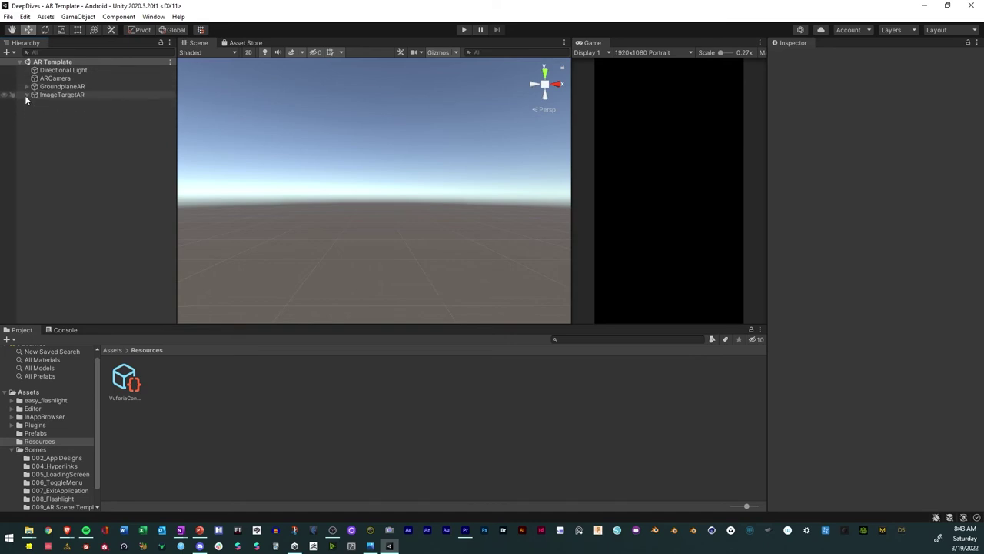
pyautogui.click(49, 96)
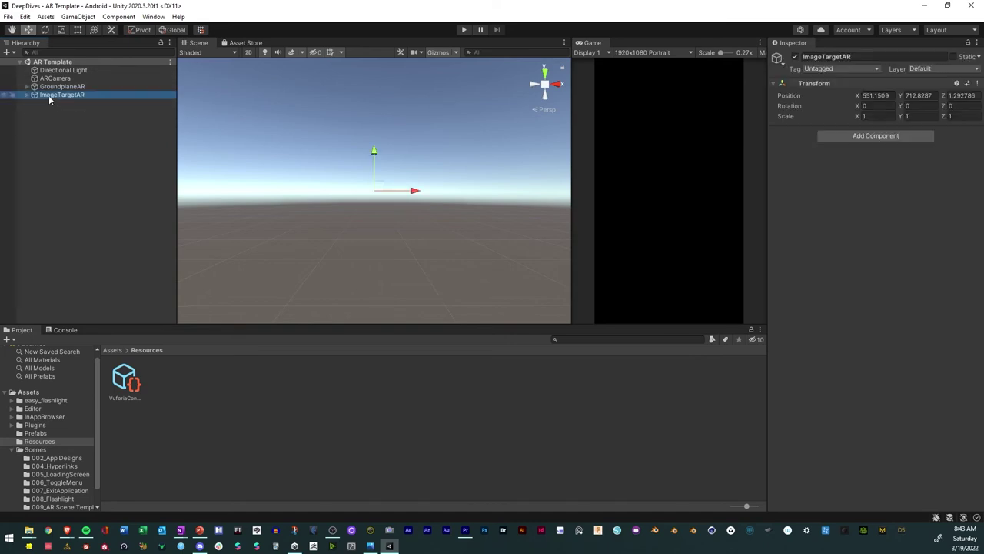
pyautogui.click(48, 88)
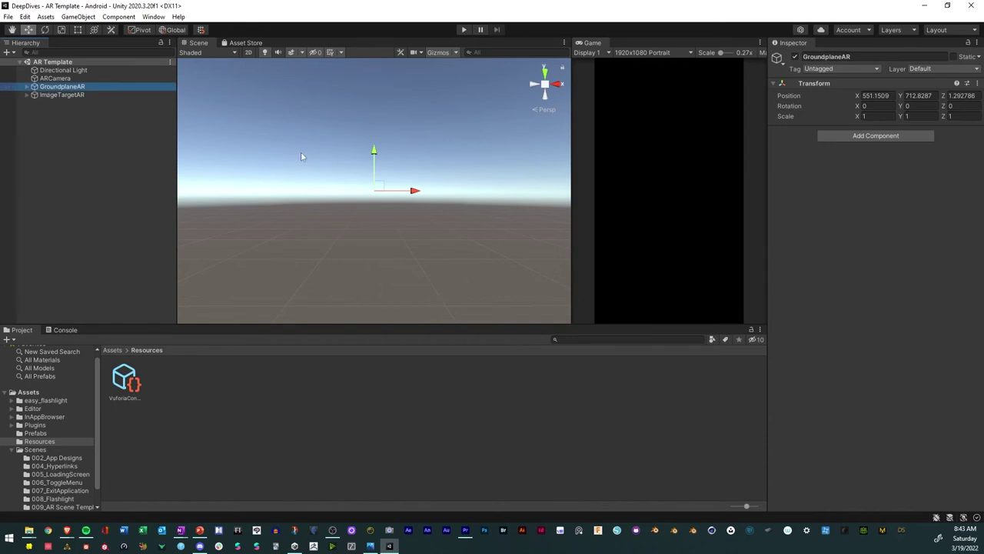
# Test-move the Ground Plane Stage and undo it, then collapse both groups again.
pyautogui.click(26, 86)
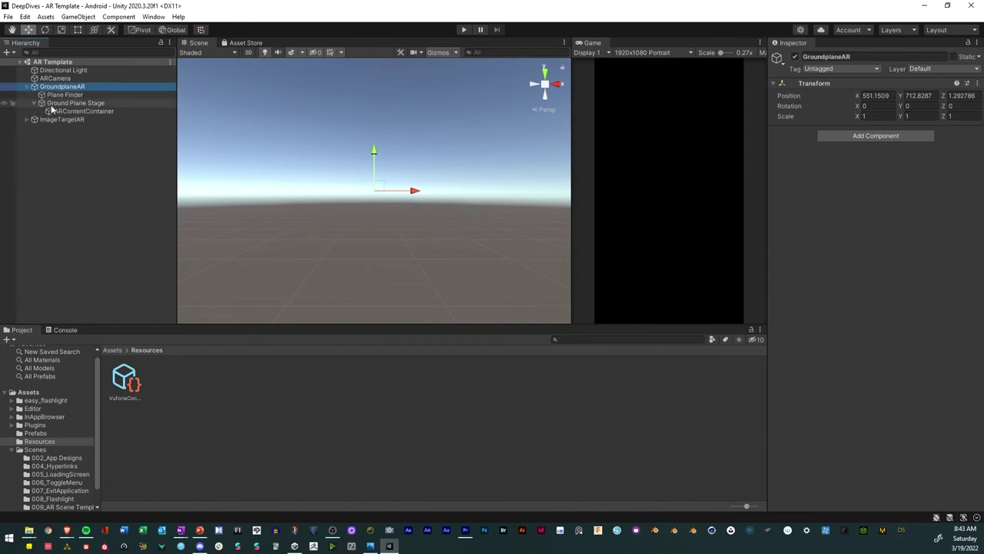
pyautogui.click(52, 103)
pyautogui.keyDown('alt'); pyautogui.moveTo(257, 167); pyautogui.dragTo(333, 377); pyautogui.keyUp('alt')
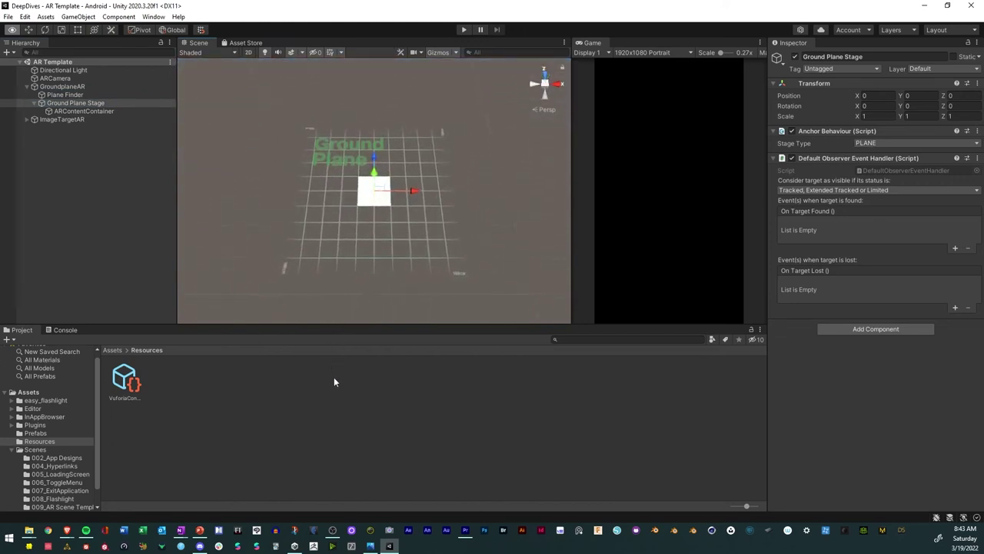
pyautogui.moveTo(419, 192); pyautogui.dragTo(440, 193)
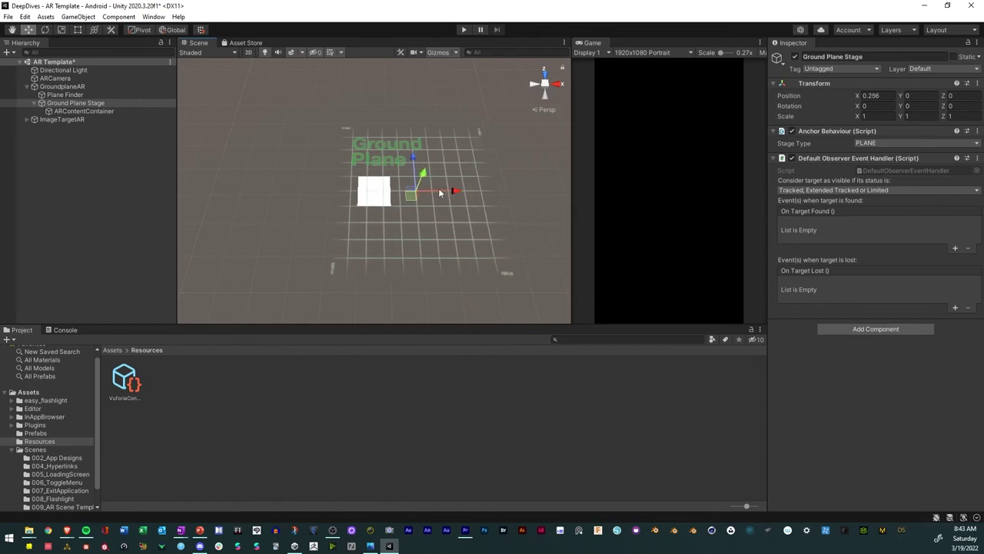
pyautogui.hotkey('ctrl', 'z')
pyautogui.click(375, 192)
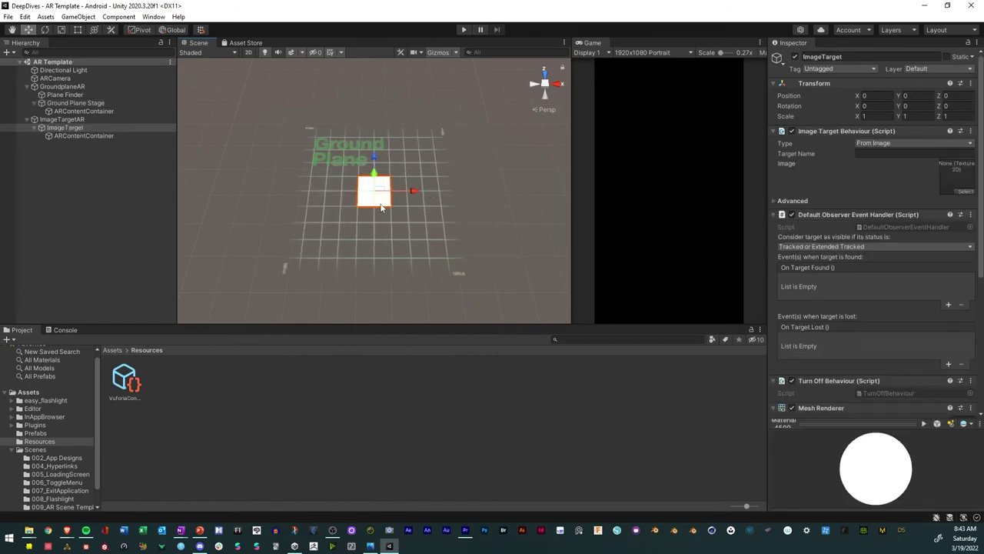
pyautogui.click(30, 120)
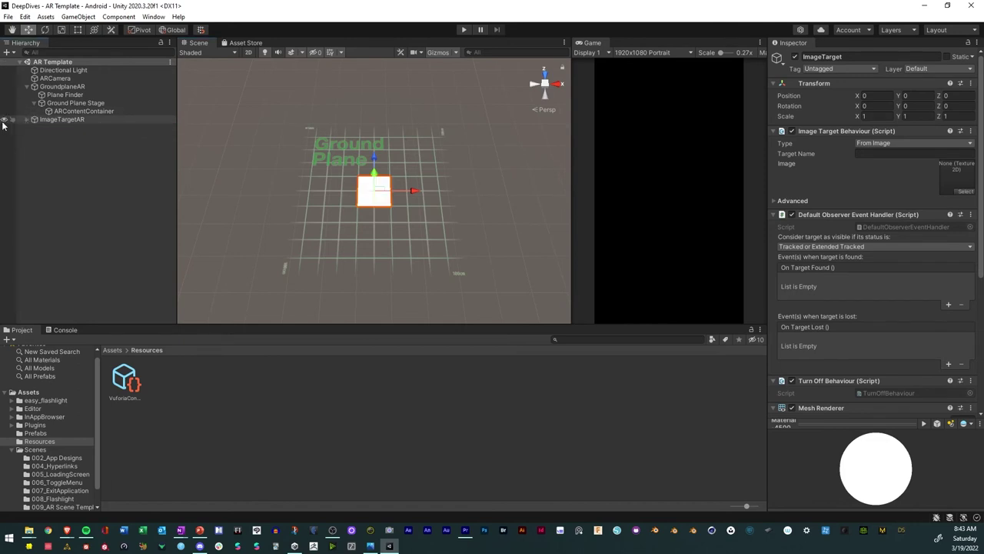
pyautogui.click(29, 87)
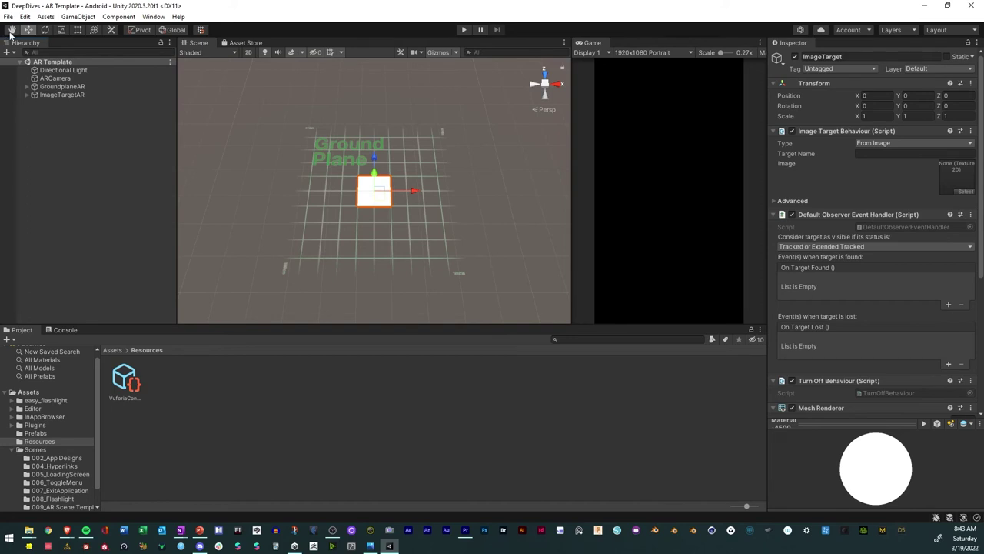
# Save the scene as a scene template in 009_AR Scene Template, adding 'Vuforia' to the file name.
pyautogui.click(8, 17)
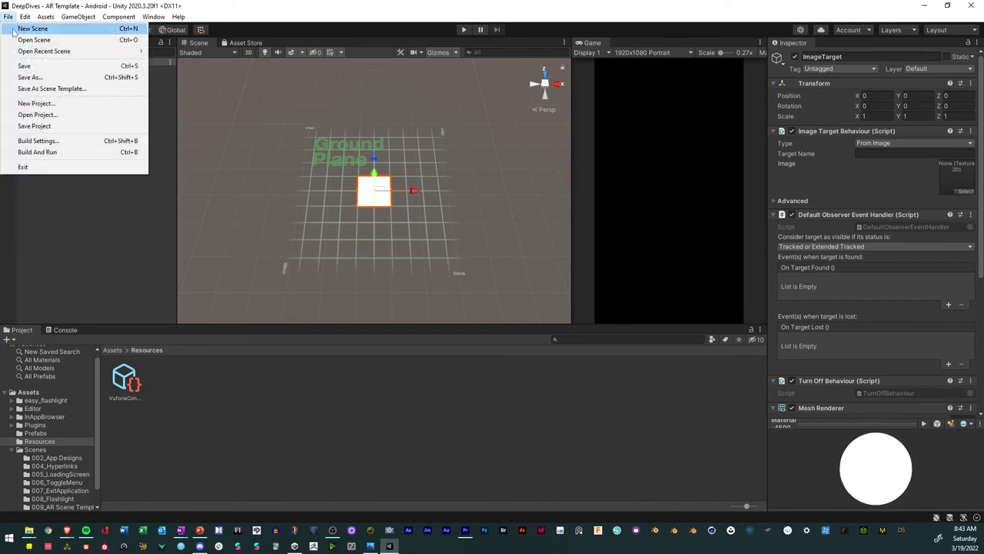
pyautogui.click(44, 90)
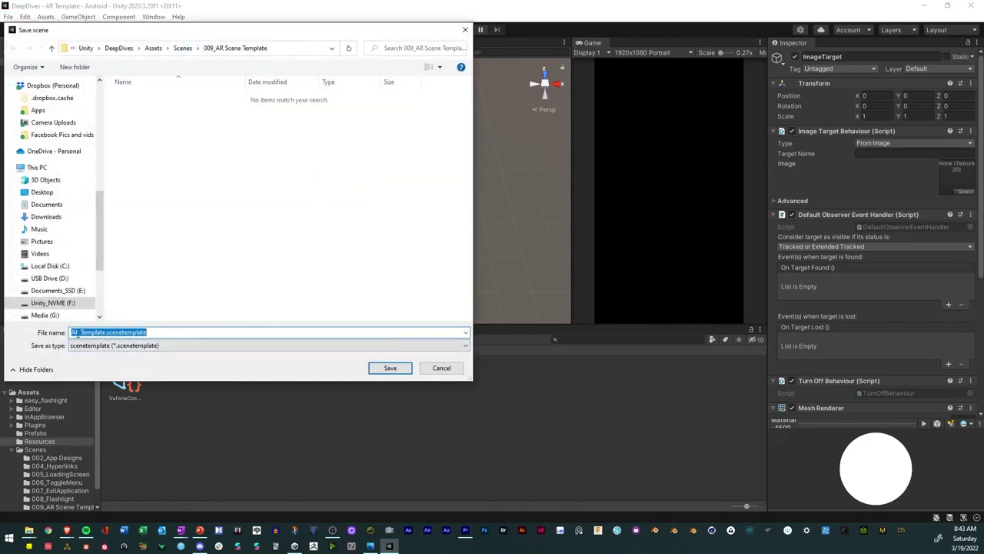
pyautogui.click(72, 332)
pyautogui.write('Vufor')
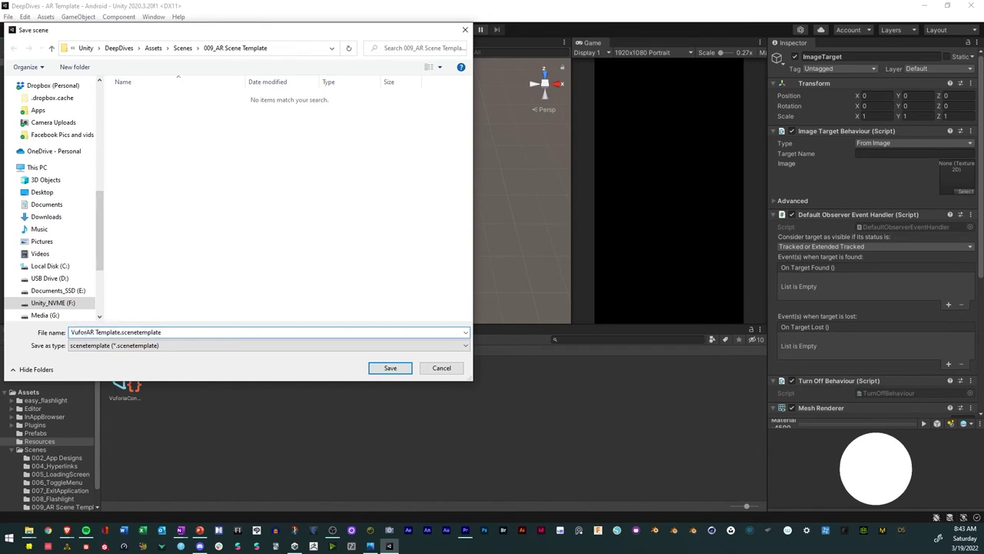
pyautogui.write('ia')
pyautogui.click(376, 367)
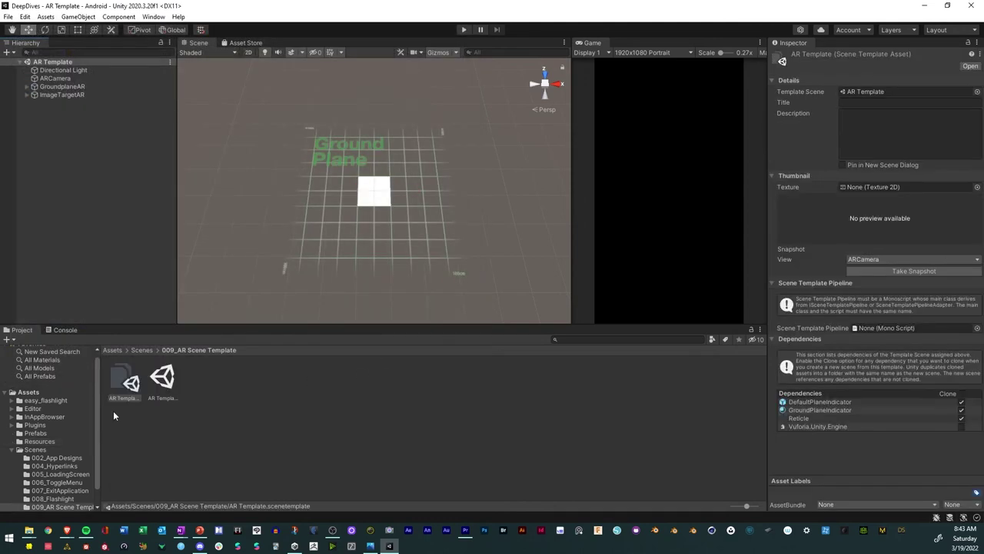
pyautogui.click(126, 385)
pyautogui.click(884, 257)
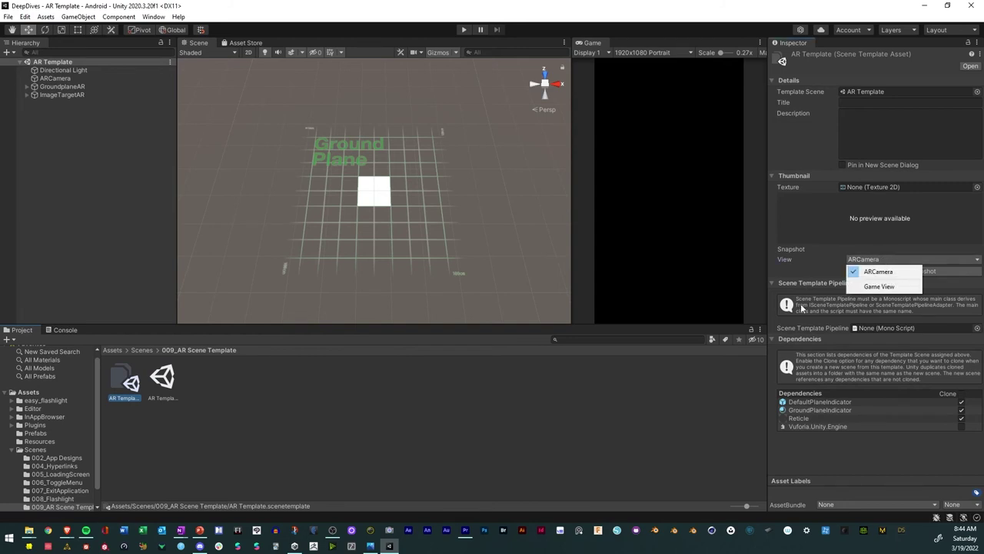
pyautogui.click(782, 332)
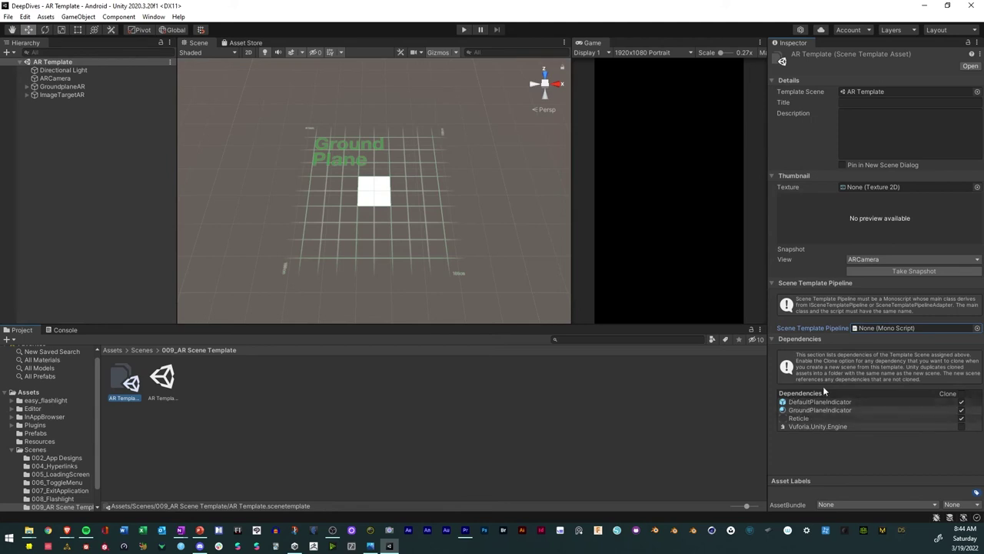
pyautogui.click(862, 102)
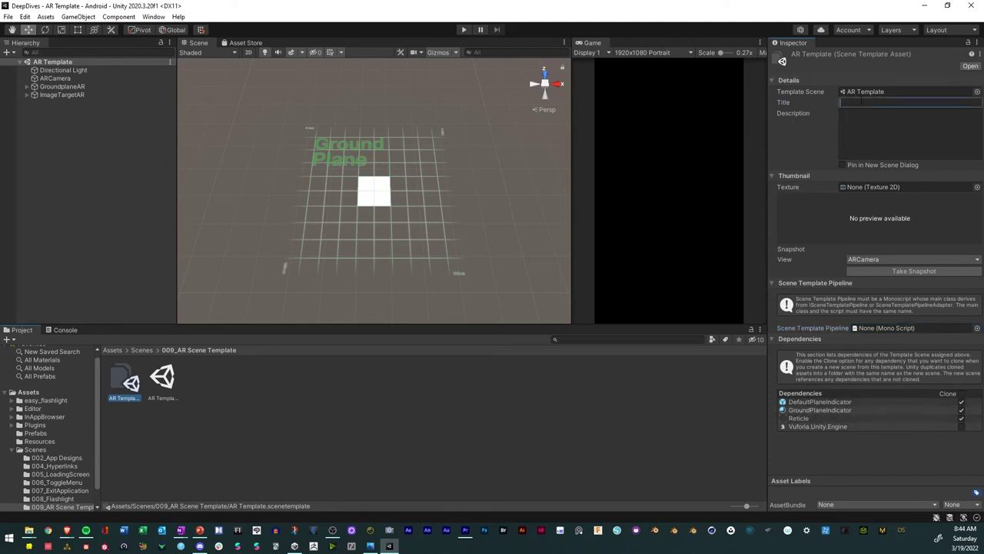
# Title the scene template 'Vuforia AR Scene Template'.
pyautogui.write('Vuforia AR Scene Templa')
# Describe it as building AR experiences with the Vuforia SDK for image target and groundplane tracking.
pyautogui.click(866, 124)
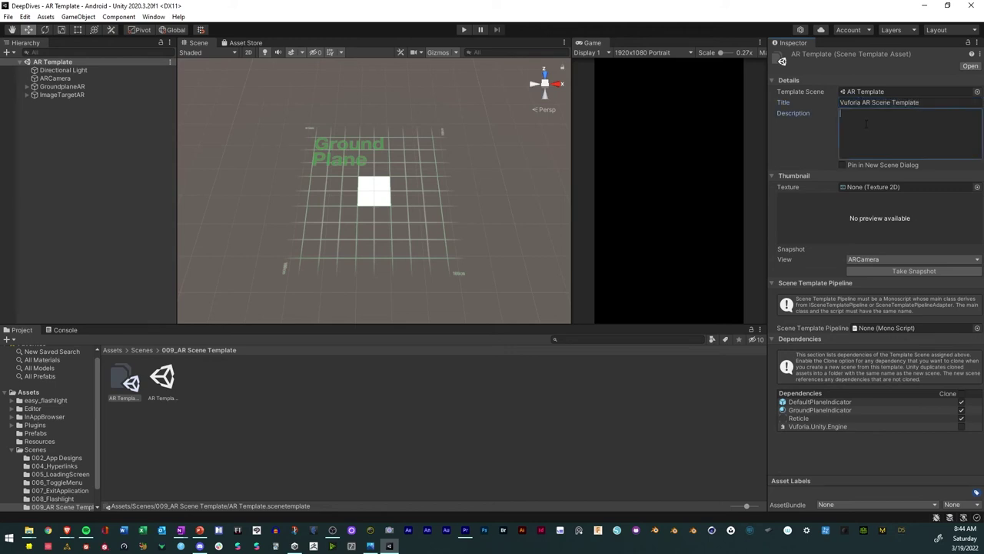
pyautogui.write('This scene template is used to build AR experiences')
pyautogui.press('BackSpace')
pyautogui.press('BackSpace')
pyautogui.press('BackSpace')
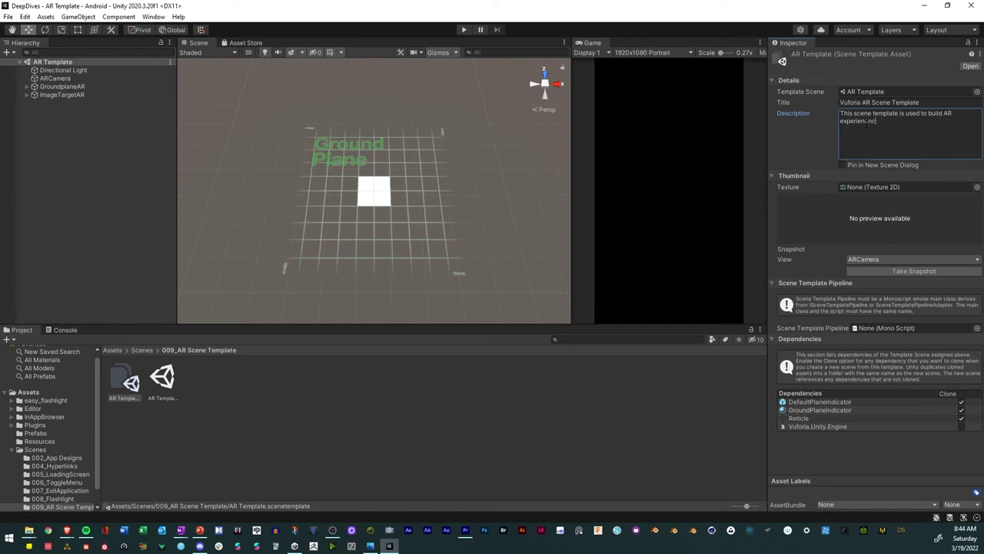
pyautogui.write('ce')
pyautogui.press('BackSpace')
pyautogui.press('BackSpace')
pyautogui.press('BackSpace')
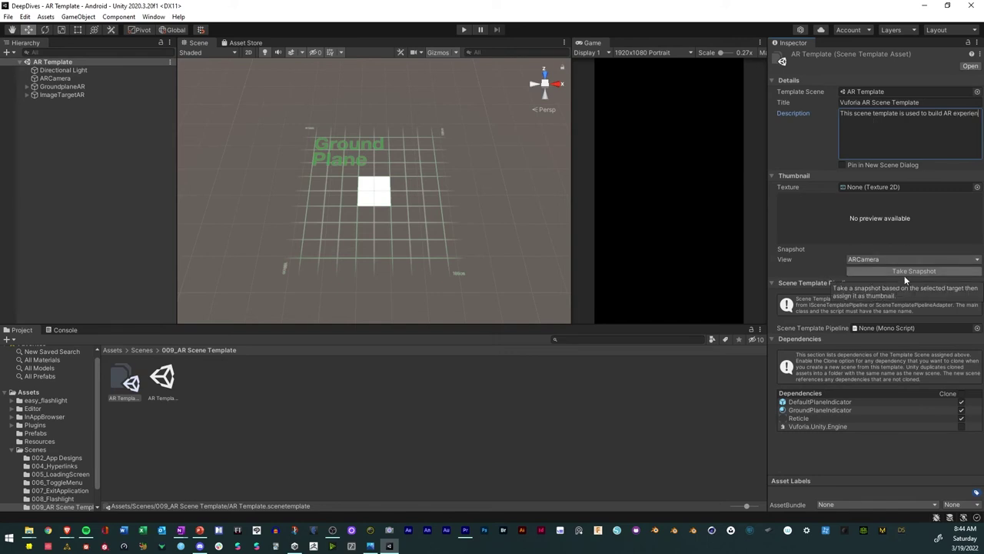
pyautogui.write('ces with the VU')
pyautogui.press('BackSpace')
pyautogui.write('uffor')
pyautogui.press('BackSpace')
pyautogui.press('BackSpace')
pyautogui.press('BackSpace')
pyautogui.write('oria SDK for')
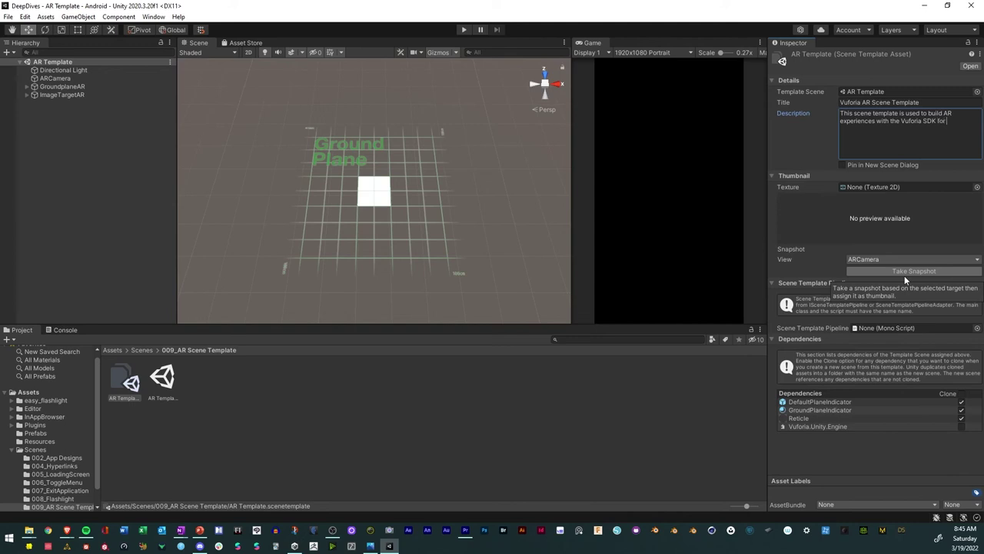
pyautogui.write(' image target and groundplane tracking.')
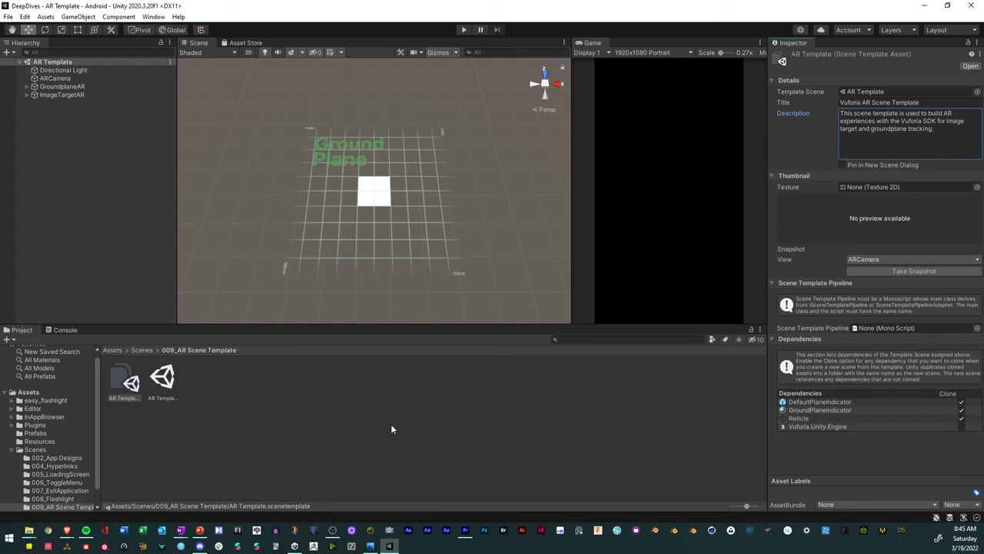
# Reopen the AR Template scene and reselect its scene template asset.
pyautogui.click(161, 378)
pyautogui.click(124, 381)
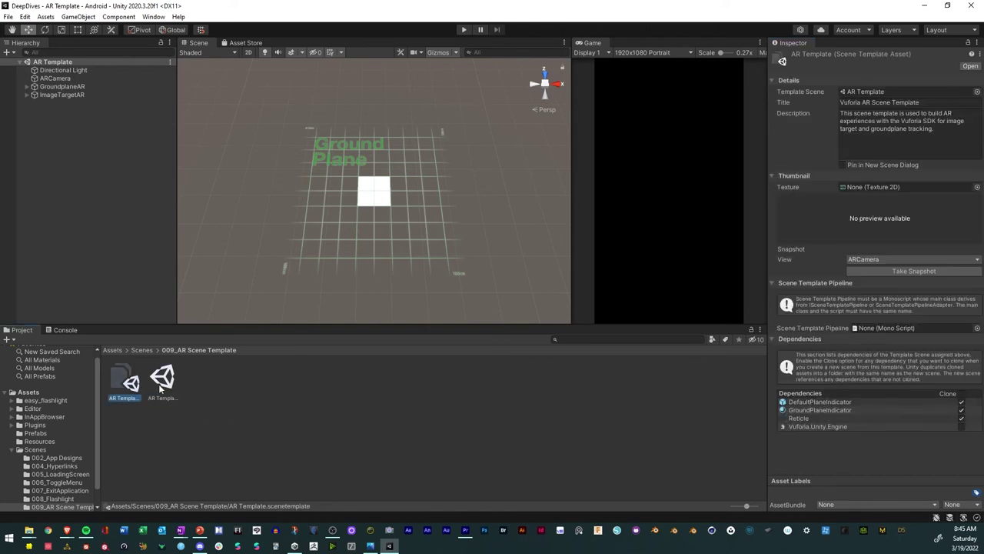
pyautogui.click(567, 416)
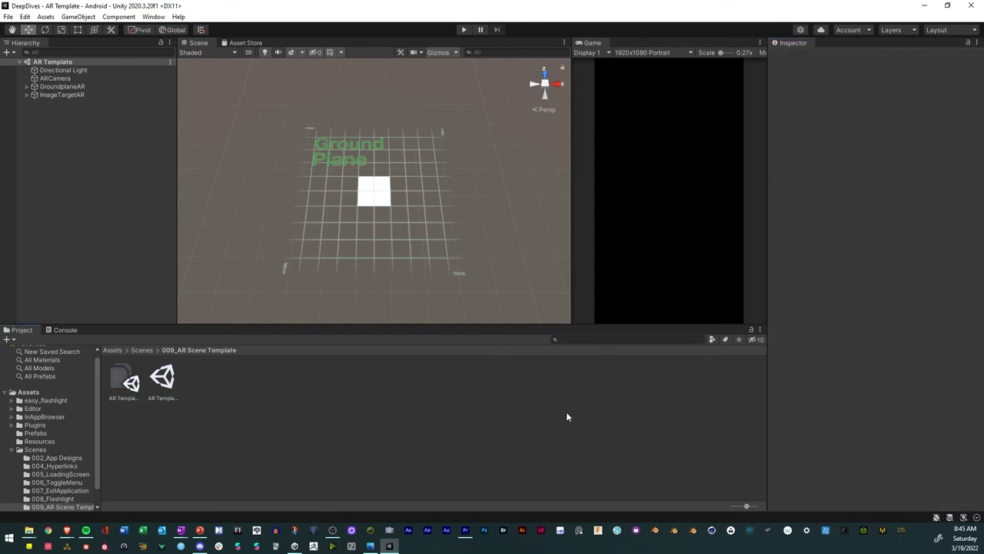
pyautogui.click(123, 381)
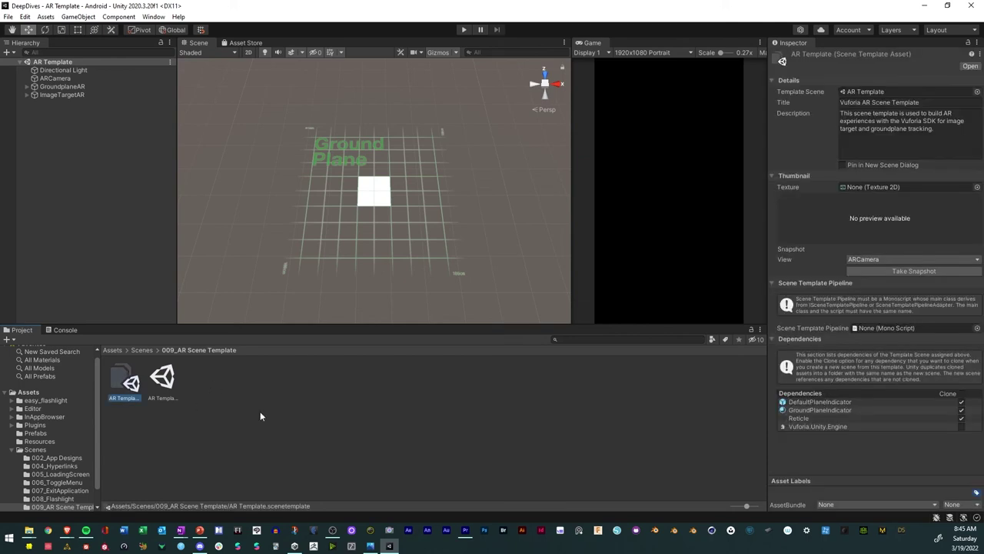
pyautogui.click(162, 377)
pyautogui.doubleClick(161, 377)
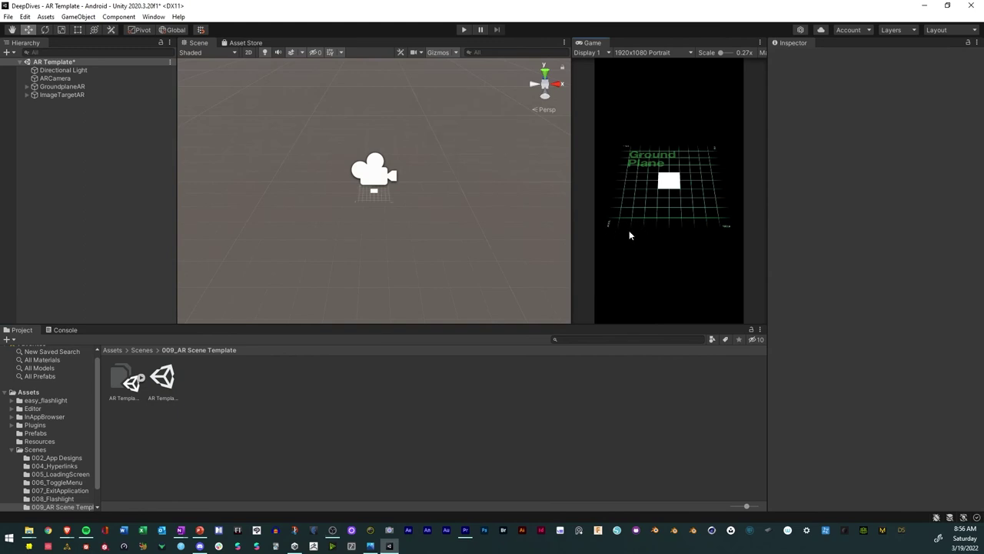
pyautogui.click(121, 384)
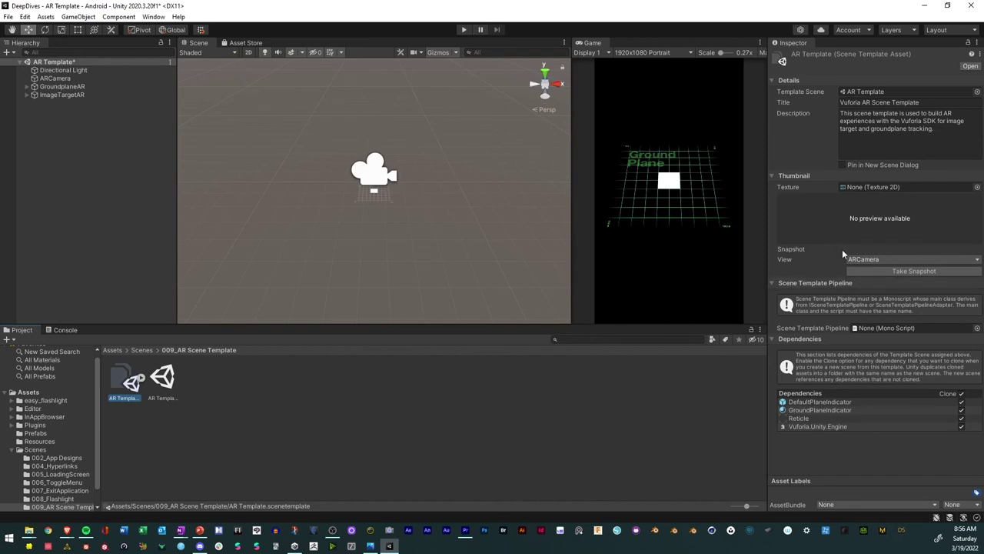
# Set the template snapshot source to Game View and the Game view to 1920x1080 Landscape.
pyautogui.click(642, 53)
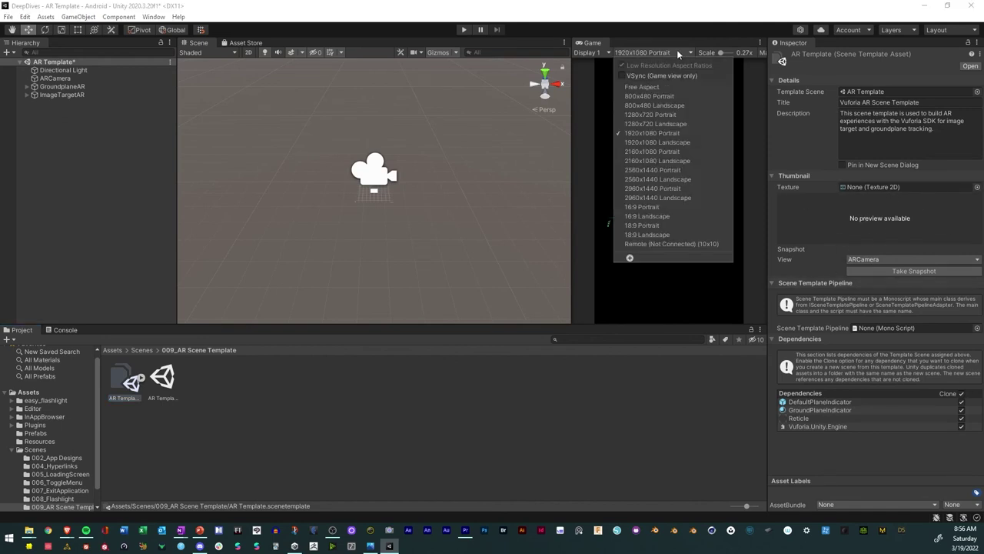
pyautogui.click(888, 261)
pyautogui.click(879, 286)
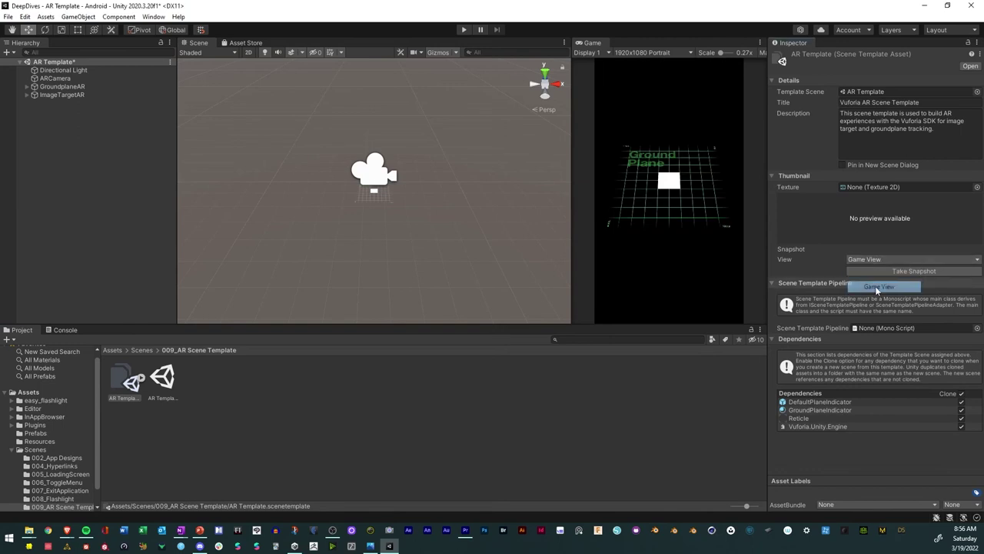
pyautogui.click(680, 52)
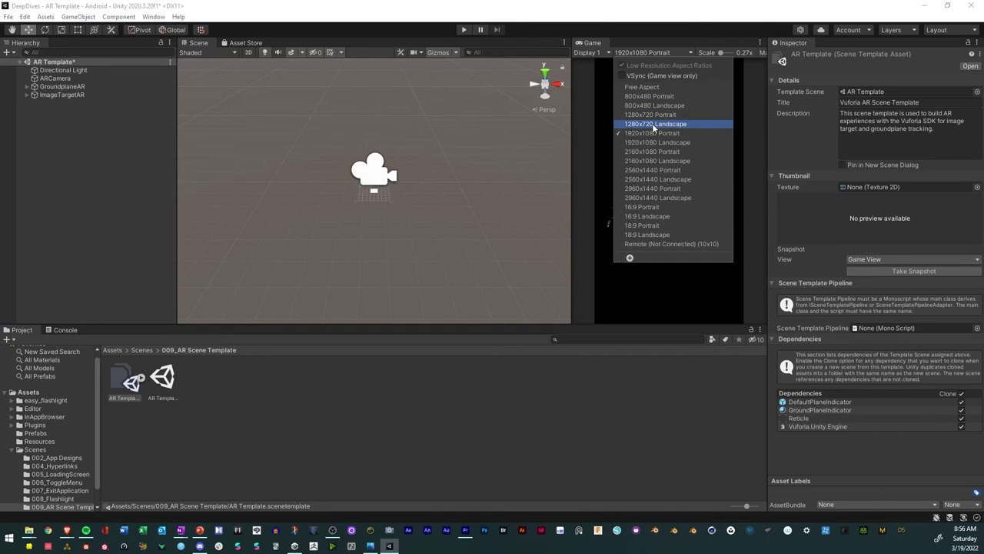
pyautogui.click(652, 124)
pyautogui.click(669, 52)
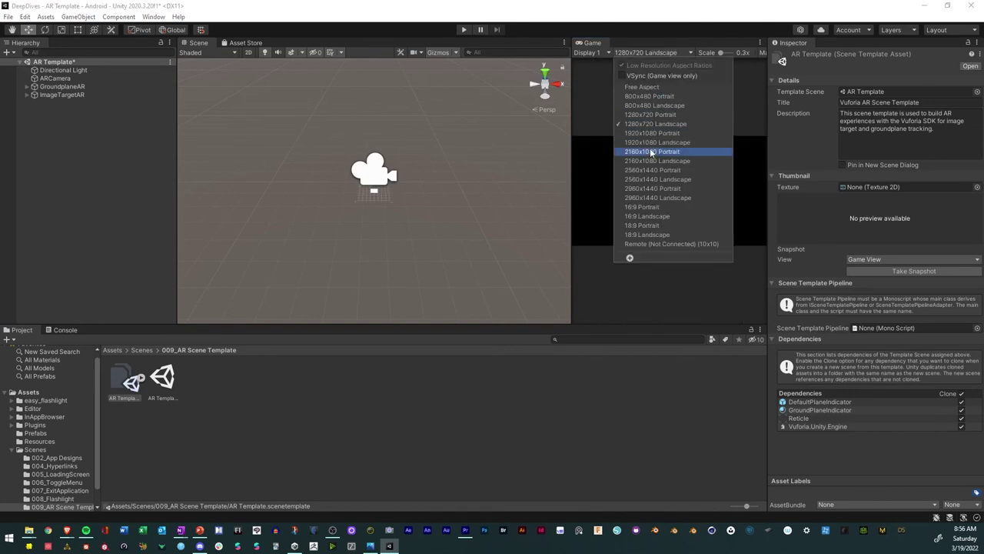
pyautogui.click(651, 142)
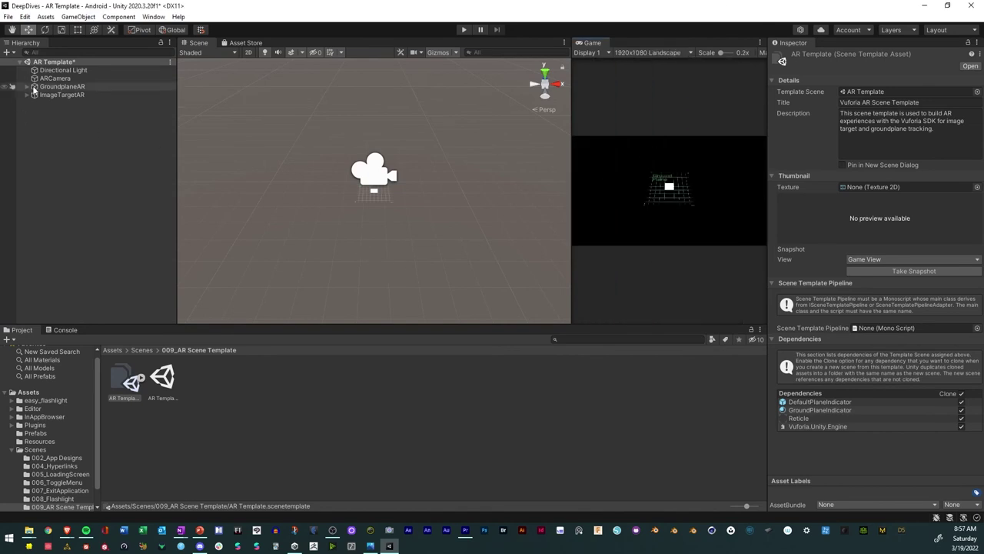
# Move the ARCamera closer to the ground plane to frame it in the Game view.
pyautogui.click(54, 78)
pyautogui.keyDown('alt'); pyautogui.moveTo(380, 234); pyautogui.dragTo(546, 189); pyautogui.keyUp('alt')
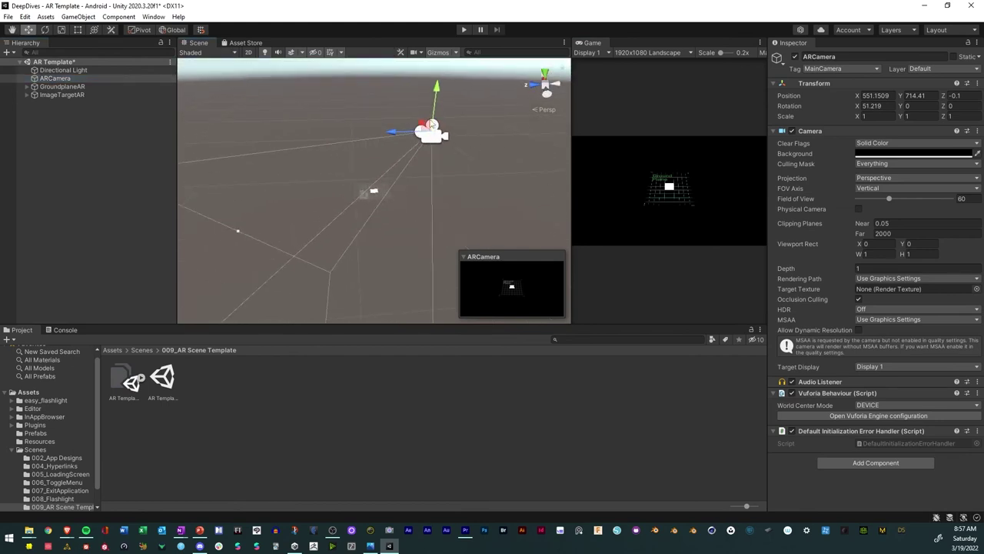
pyautogui.moveTo(431, 129); pyautogui.dragTo(402, 163)
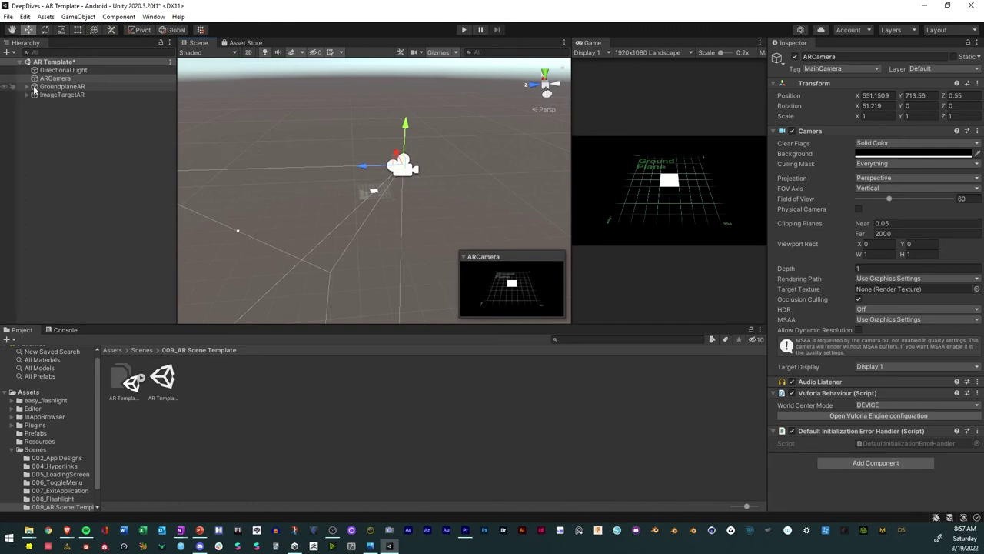
pyautogui.click(93, 115)
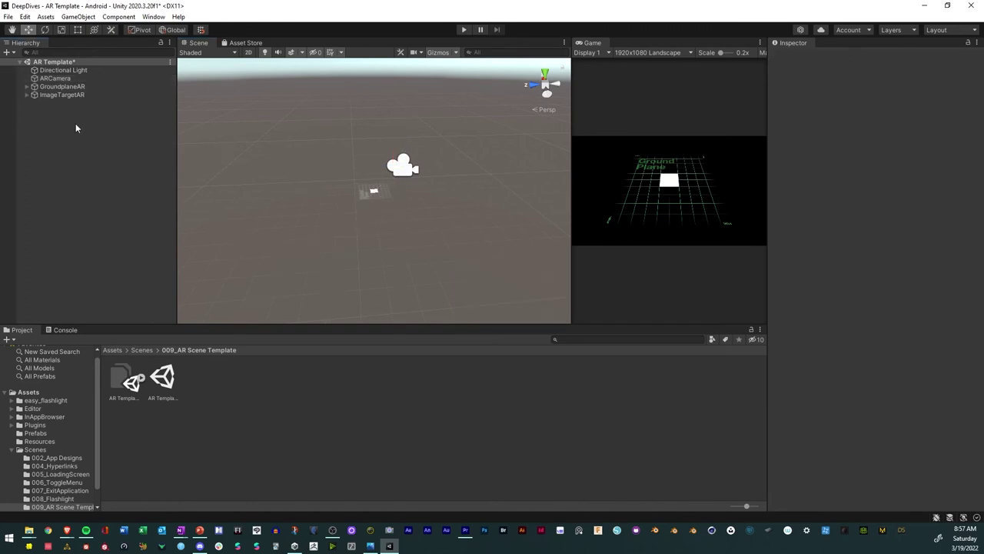
# Save the AR Template scene.
pyautogui.click(8, 16)
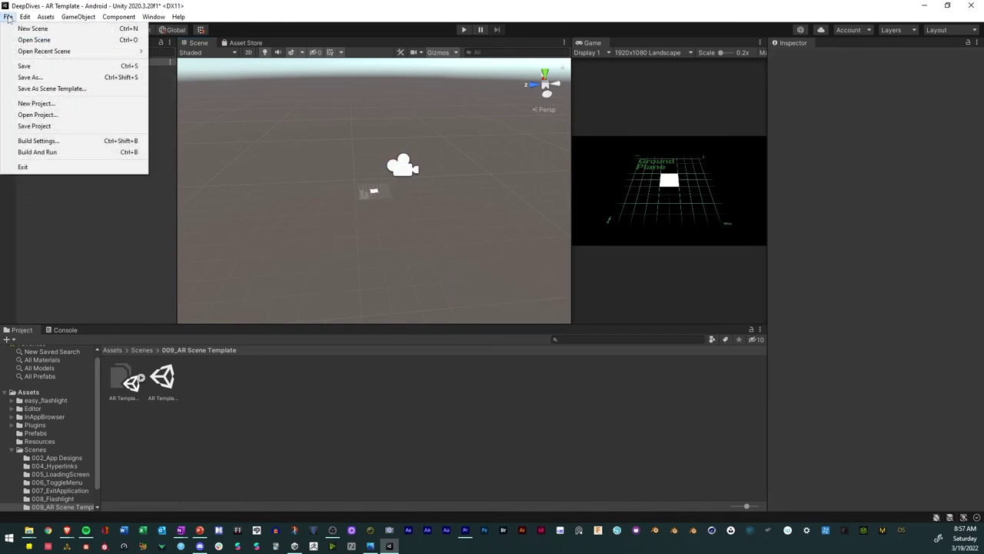
pyautogui.click(30, 67)
pyautogui.press('alt')
pyautogui.keyDown('alt'); pyautogui.moveTo(475, 217); pyautogui.dragTo(447, 220); pyautogui.keyUp('alt')
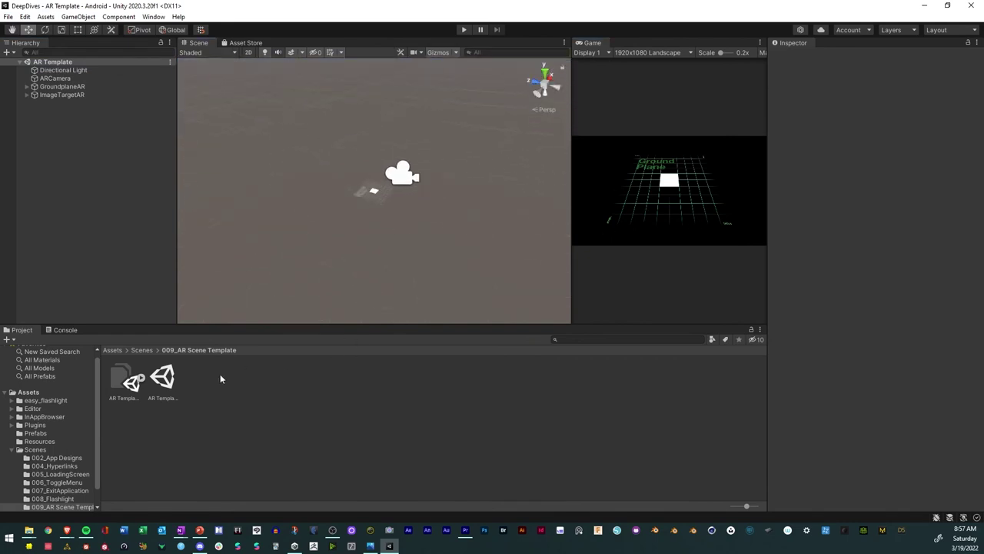
# Capture a Game View snapshot as the template thumbnail and stop cloning Vuforia.Unity.Engine.
pyautogui.click(131, 388)
pyautogui.click(884, 259)
pyautogui.click(867, 287)
pyautogui.click(890, 272)
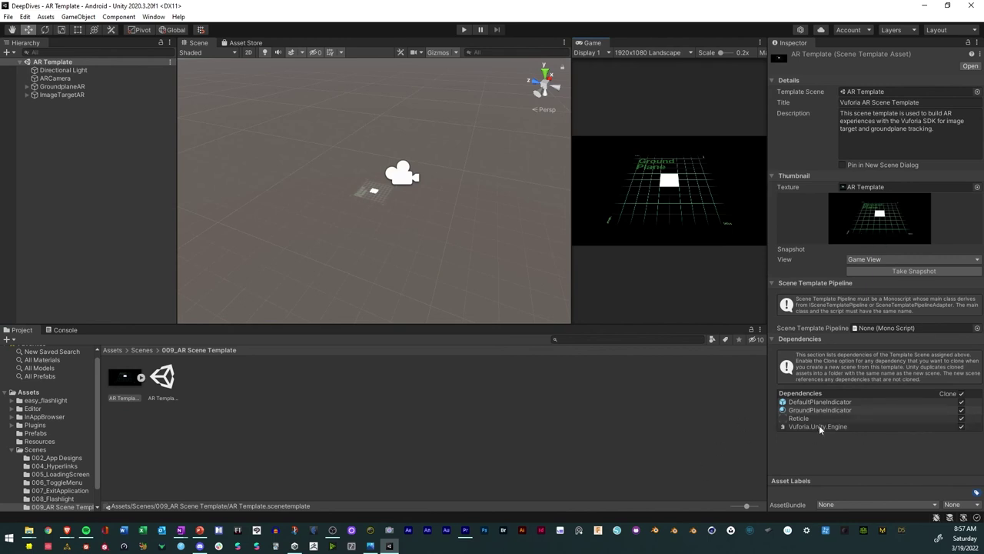
pyautogui.click(961, 428)
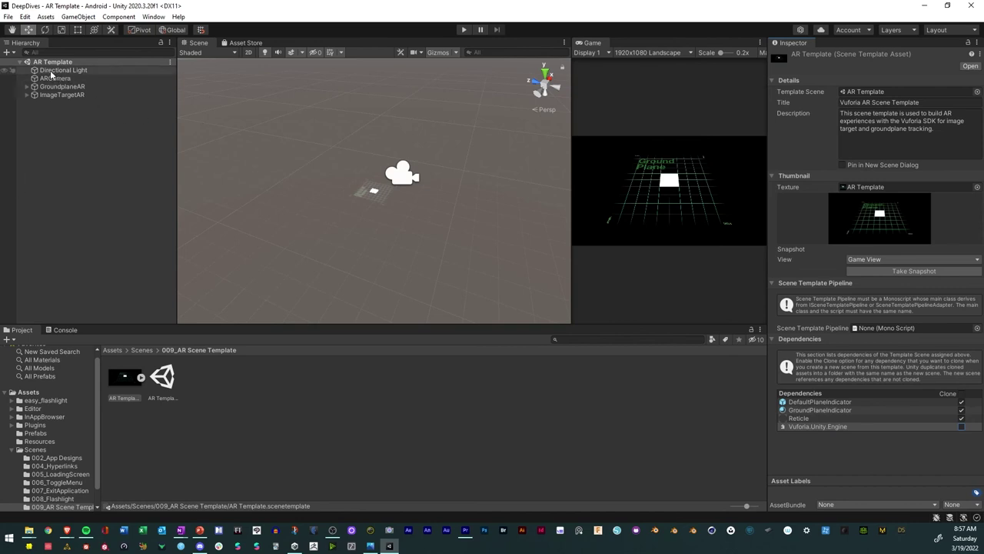
pyautogui.click(8, 17)
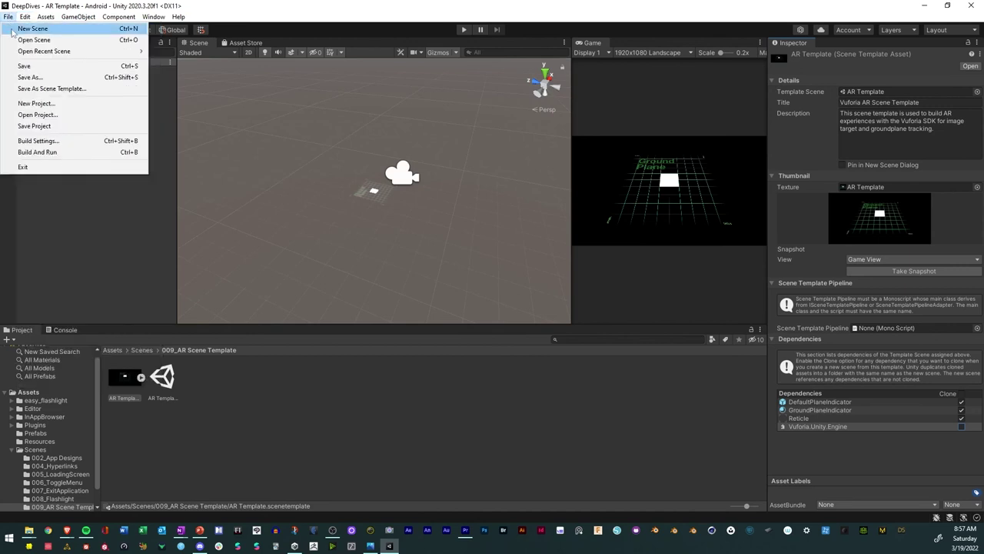
# Create a new scene from the Vuforia AR Scene Template.
pyautogui.click(11, 30)
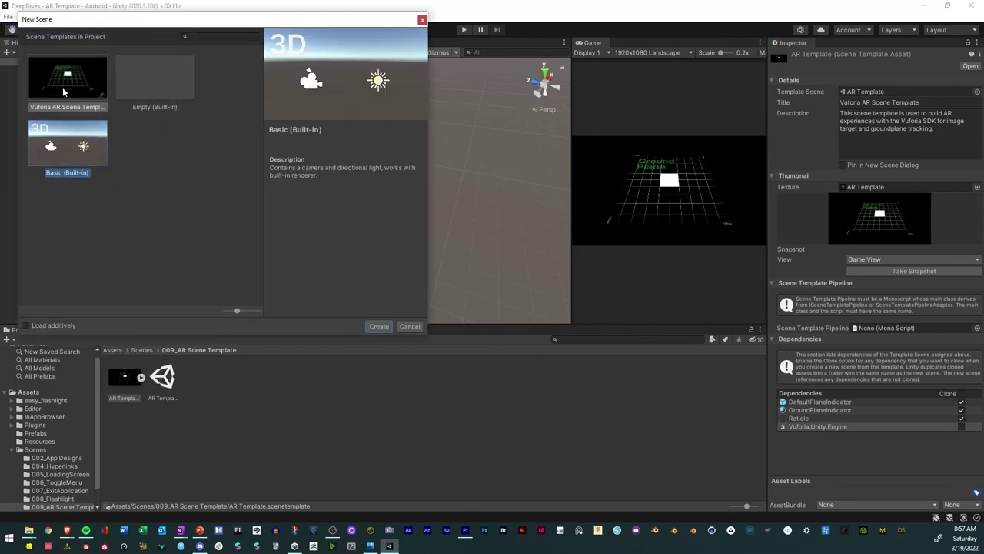
pyautogui.click(62, 86)
pyautogui.click(143, 85)
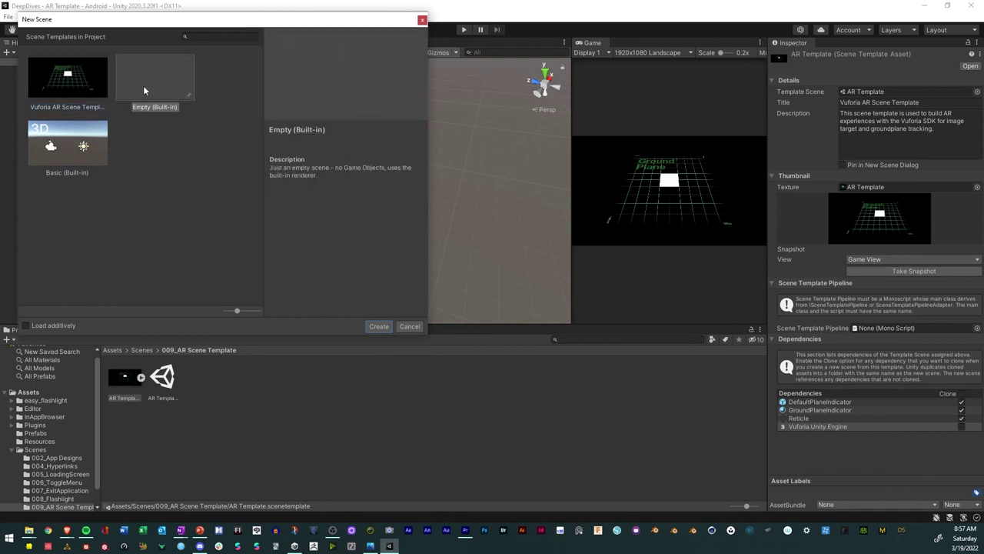
pyautogui.click(47, 158)
pyautogui.click(52, 77)
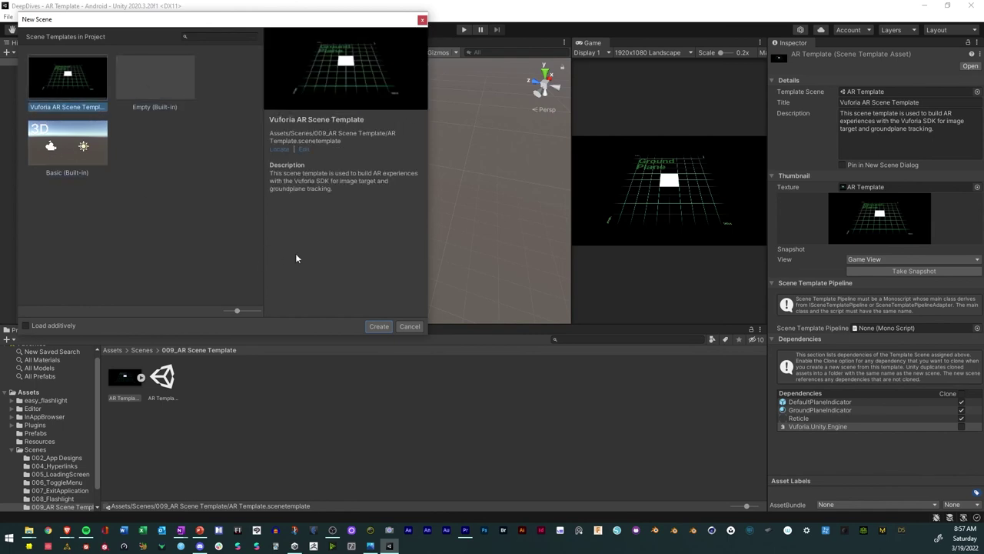
pyautogui.click(379, 326)
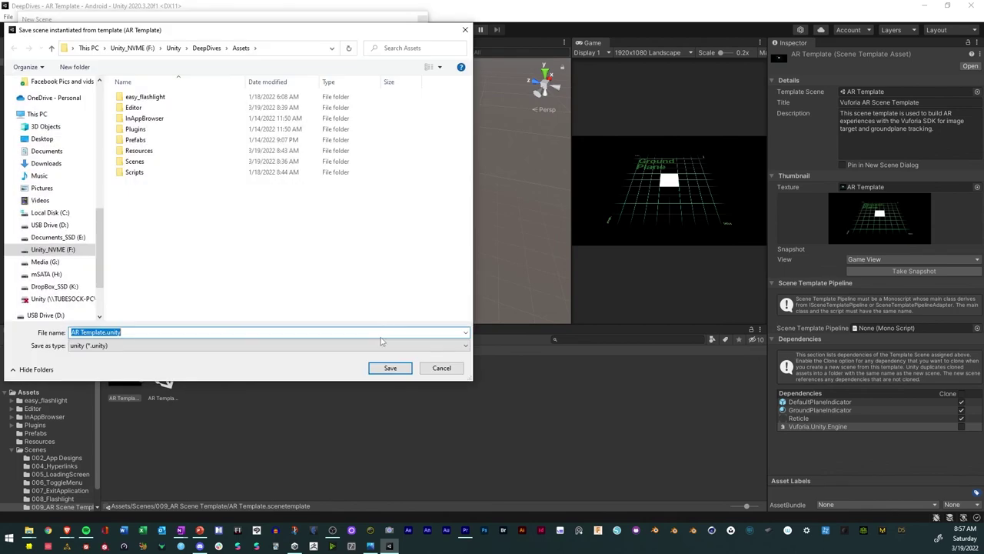
# Save it as AR Template 2.unity in Scenes/009_AR Scene Template.
pyautogui.doubleClick(132, 161)
pyautogui.doubleClick(154, 162)
pyautogui.click(93, 332)
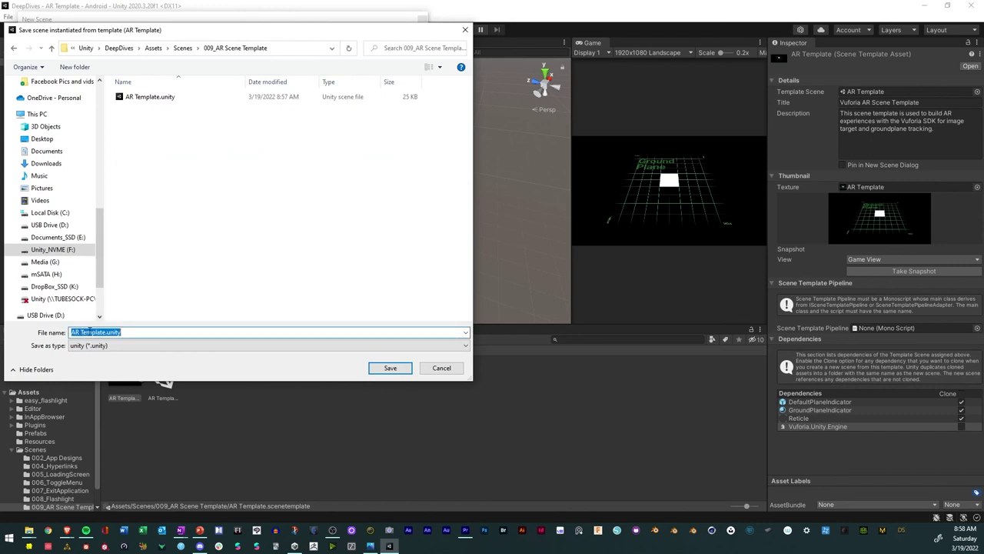
pyautogui.click(104, 334)
pyautogui.write('2')
pyautogui.click(371, 369)
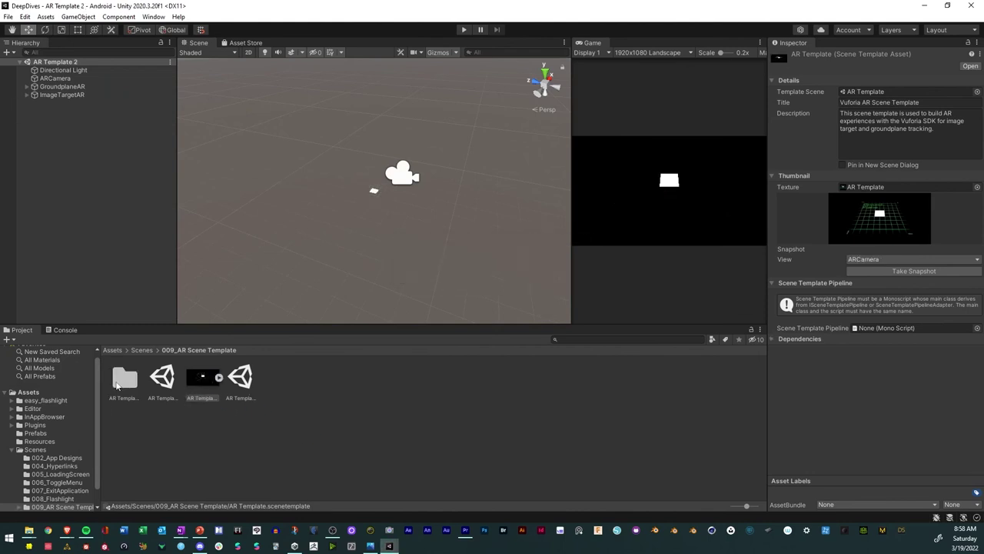
# Browse the AR Template 2 dependencies folder and inspect the new scene's ImageTargetAR and ARCamera.
pyautogui.doubleClick(121, 378)
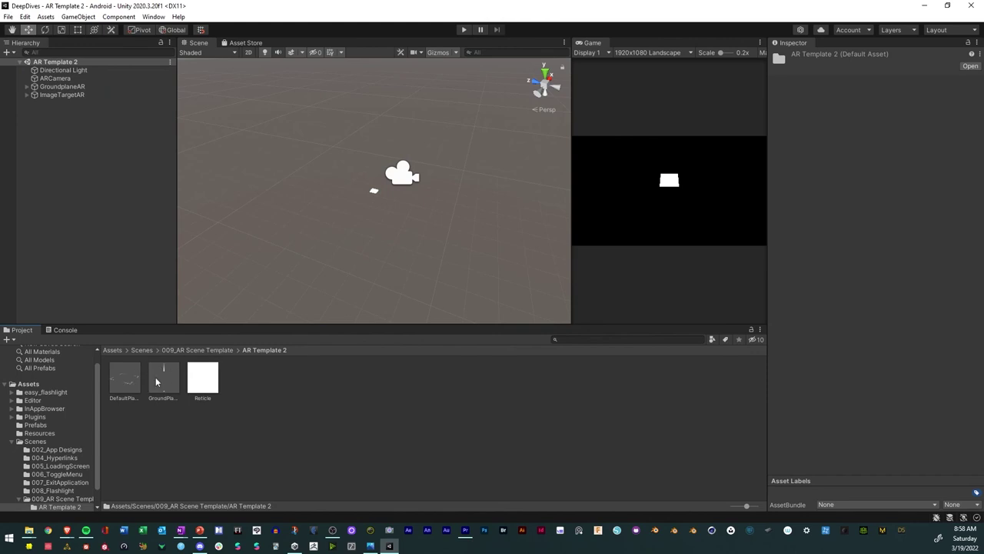
pyautogui.click(198, 350)
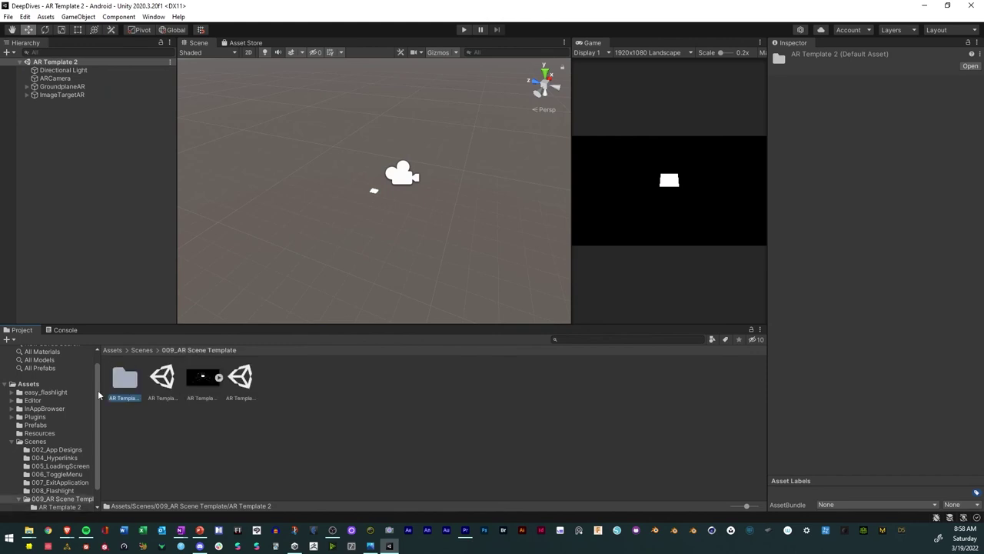
pyautogui.click(163, 380)
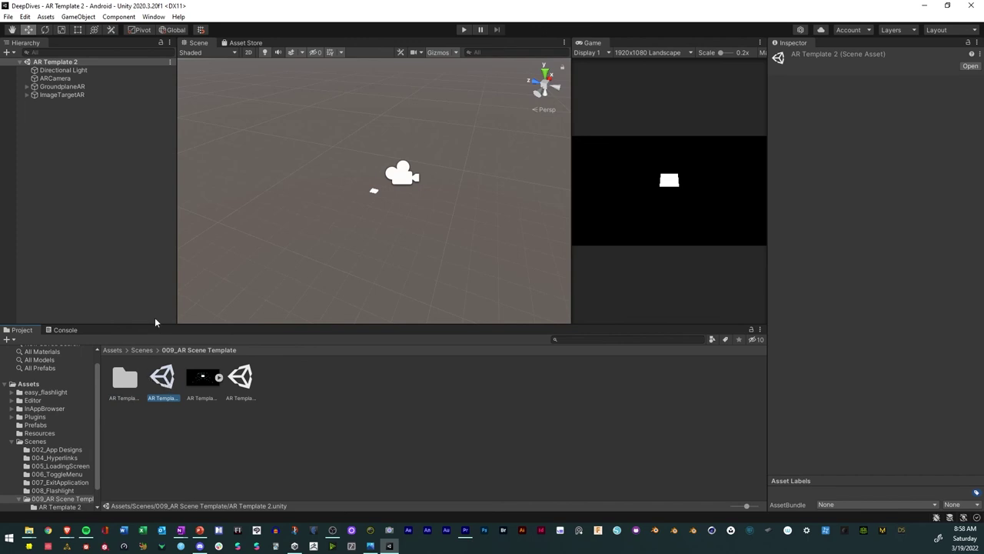
pyautogui.click(54, 96)
pyautogui.click(55, 79)
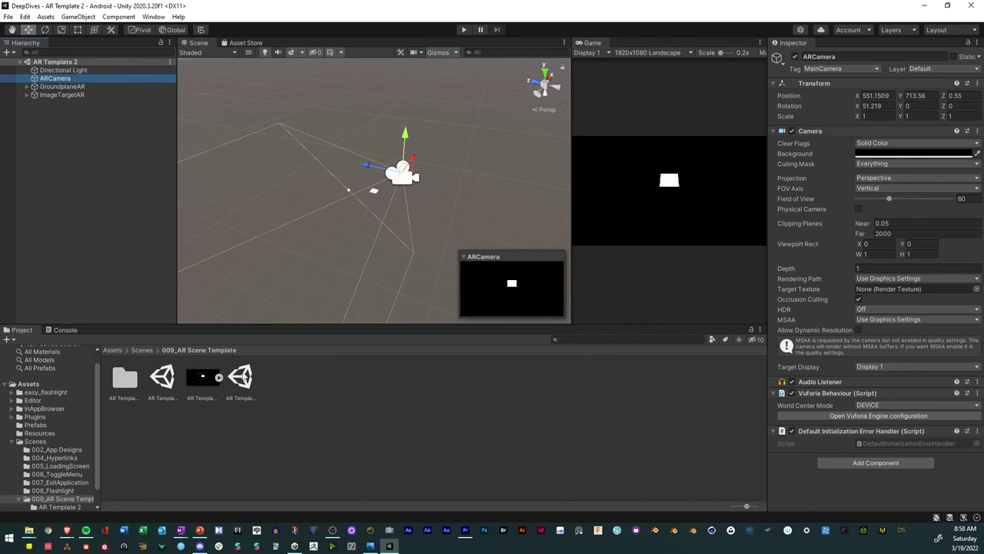
# Reopen the original AR Template scene and view it from a top-down angle.
pyautogui.doubleClick(240, 377)
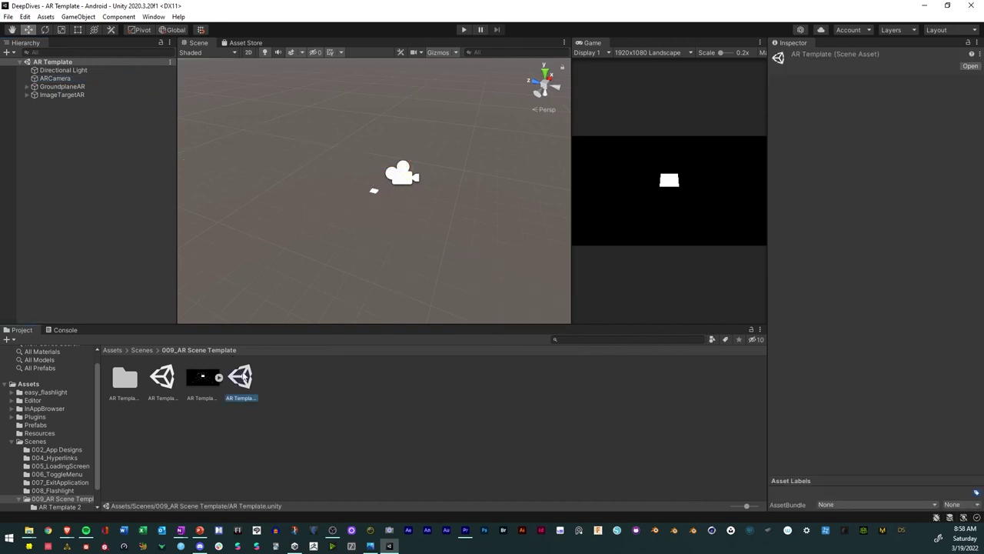
pyautogui.click(162, 429)
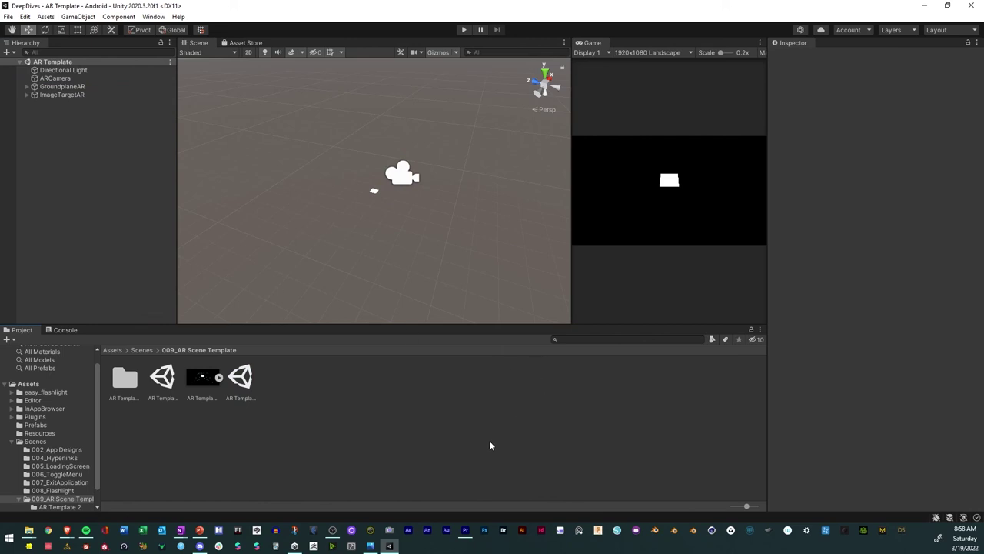
pyautogui.keyDown('alt'); pyautogui.moveTo(351, 222); pyautogui.dragTo(538, 227); pyautogui.keyUp('alt')
pyautogui.keyDown('alt'); pyautogui.moveTo(717, 213); pyautogui.dragTo(142, 353); pyautogui.keyUp('alt')
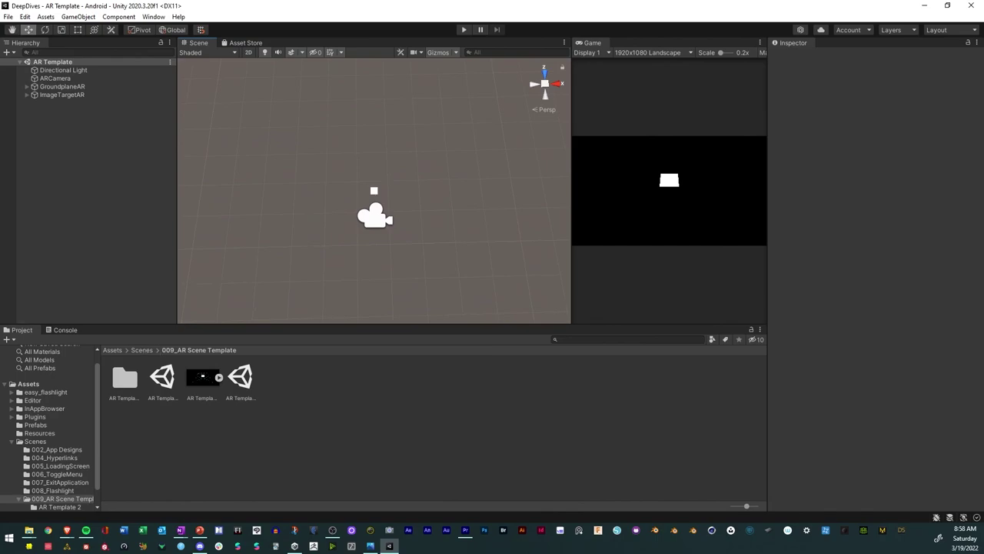